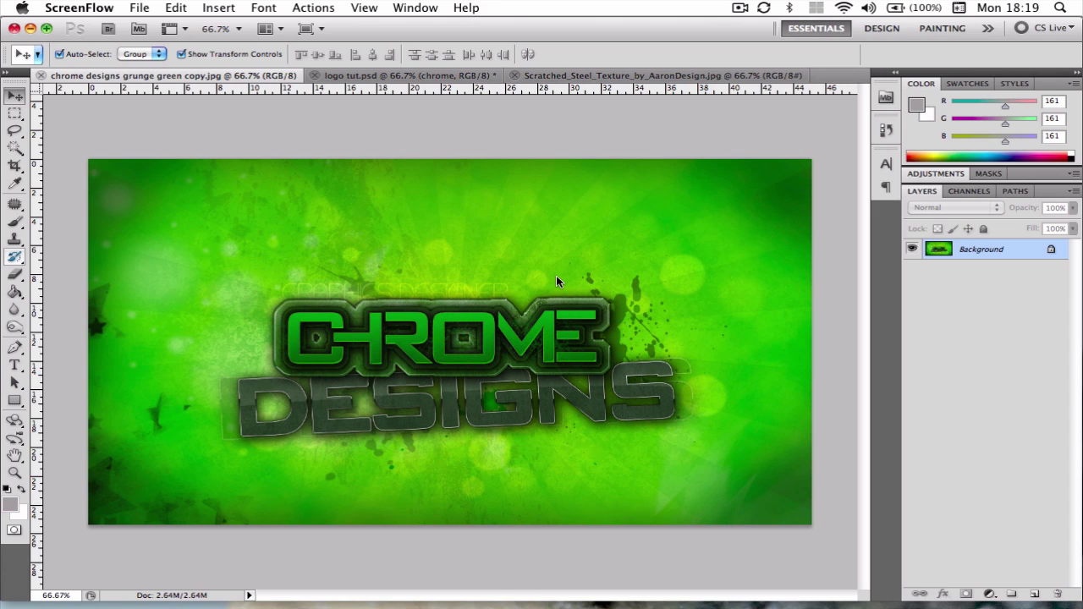
- Switch to the logo tut.psd document with the plain black CHROME text
left_click(435, 74)
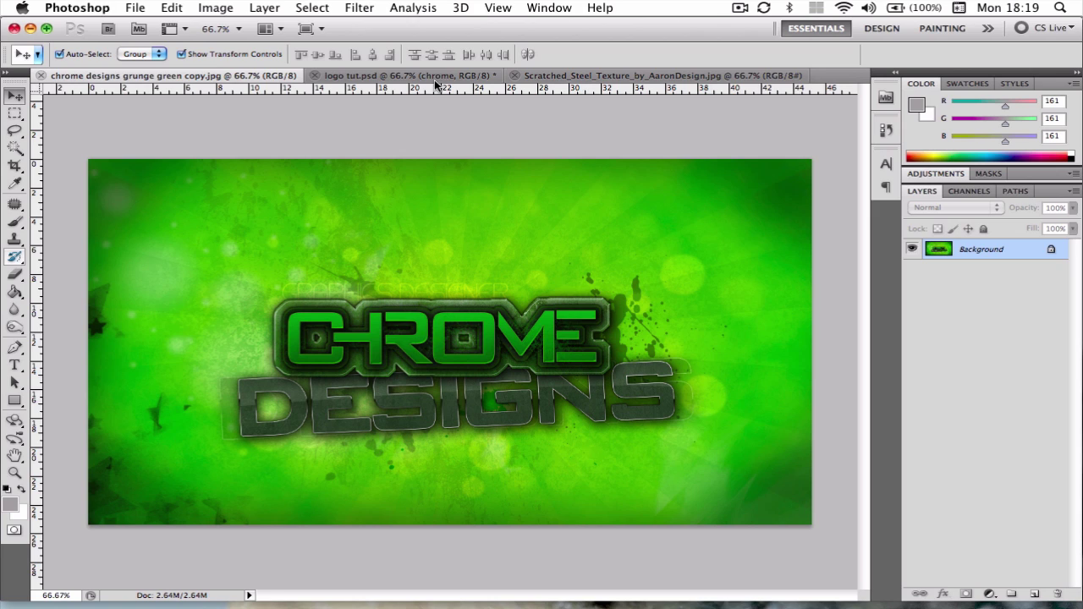
left_click(376, 76)
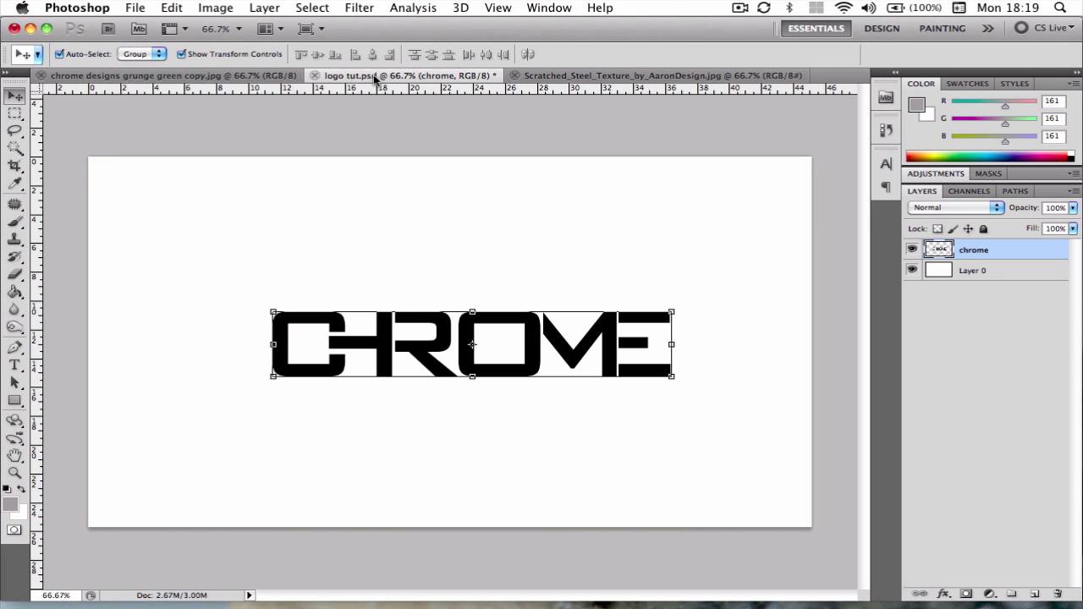
left_click(259, 144)
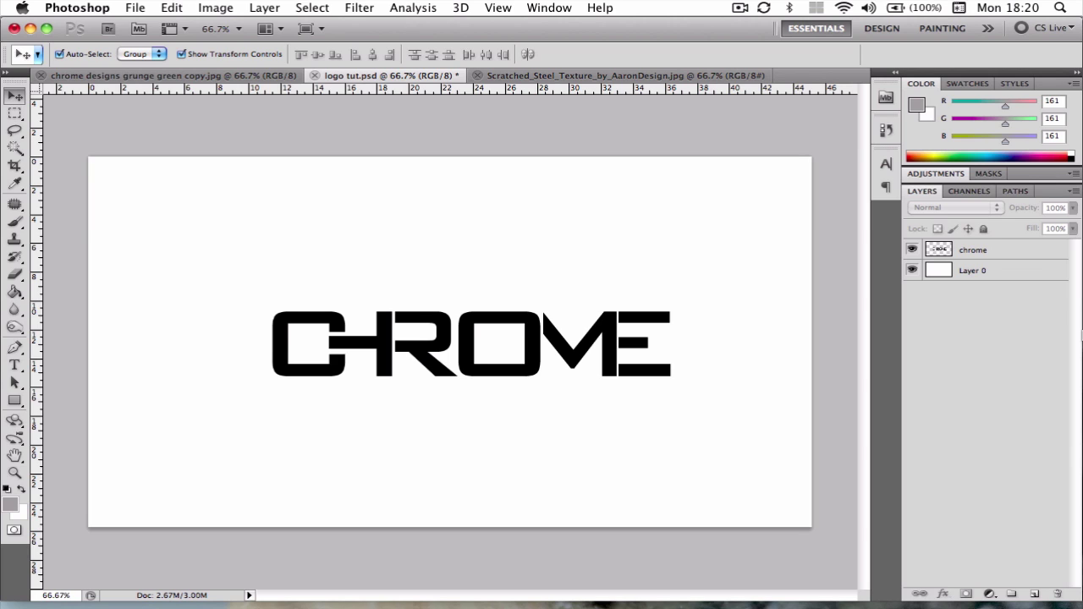
left_click(1029, 248)
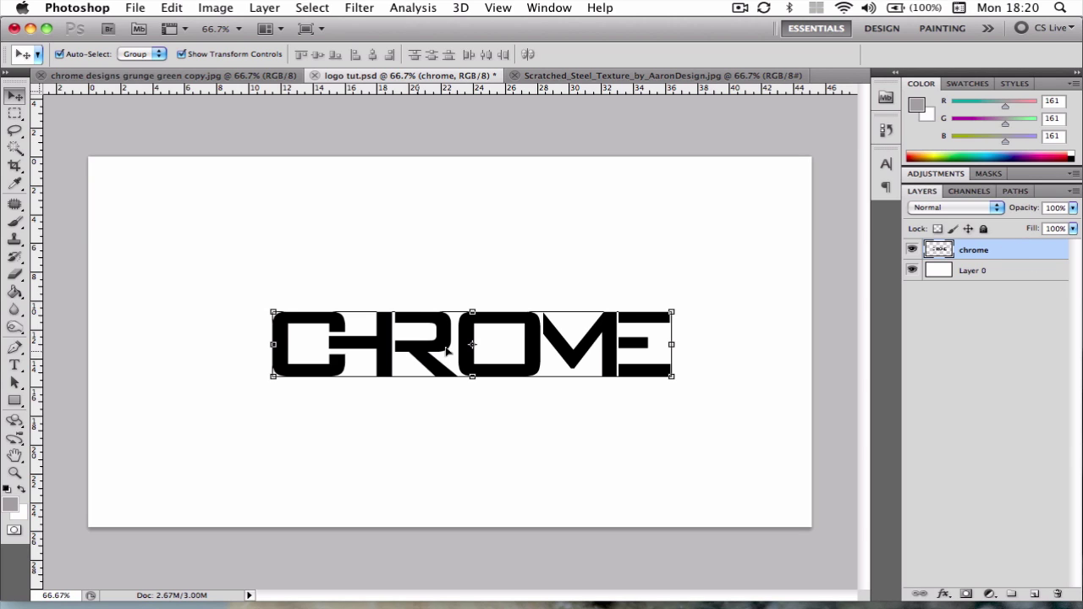
- Enable Gradient Overlay on the chrome layer and make its left stop dark green #2fa626
key("h")
double_click(1029, 254)
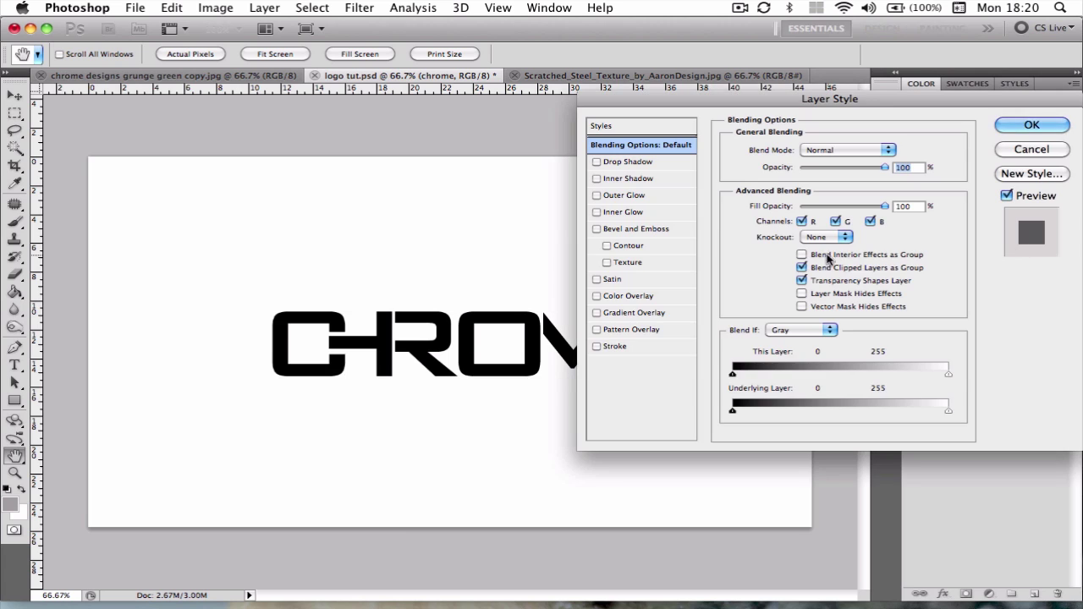
left_click(607, 315)
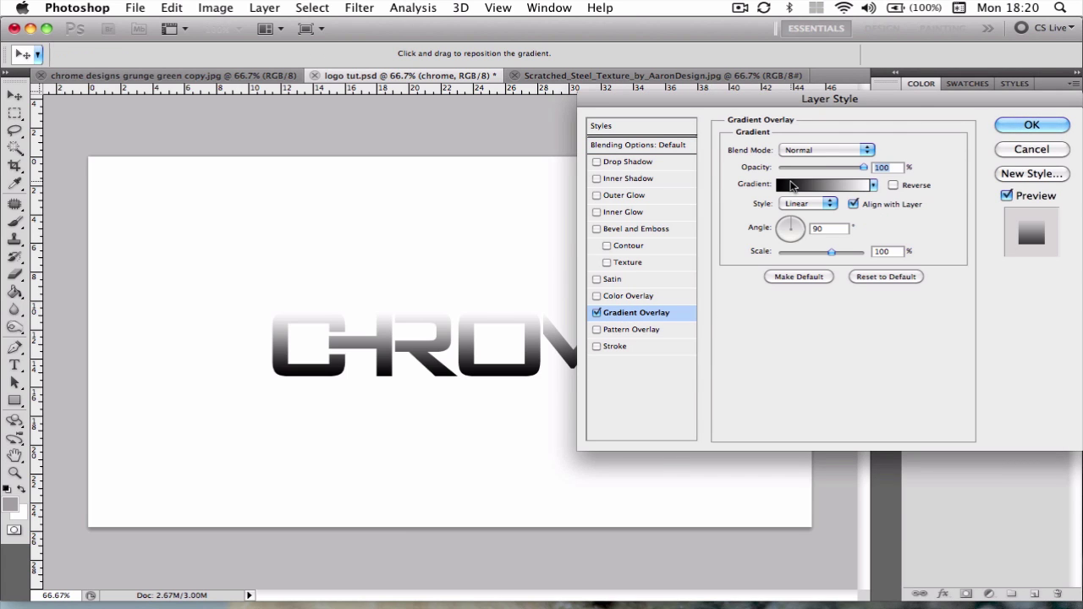
left_click(793, 190)
double_click(711, 391)
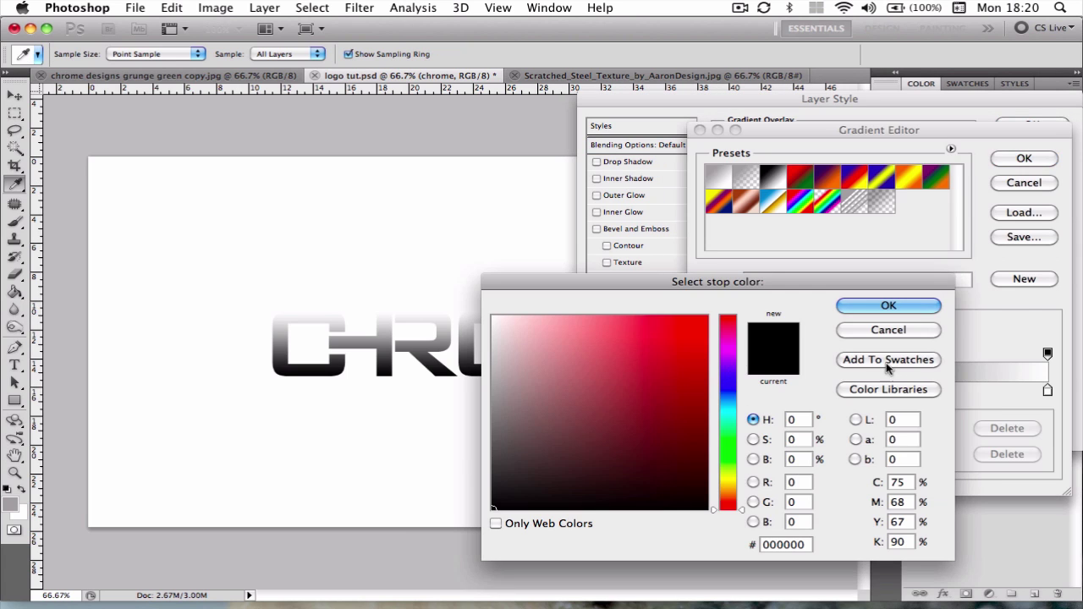
left_click(725, 457)
left_click_drag(725, 457, 725, 447)
left_click_drag(624, 440, 624, 433)
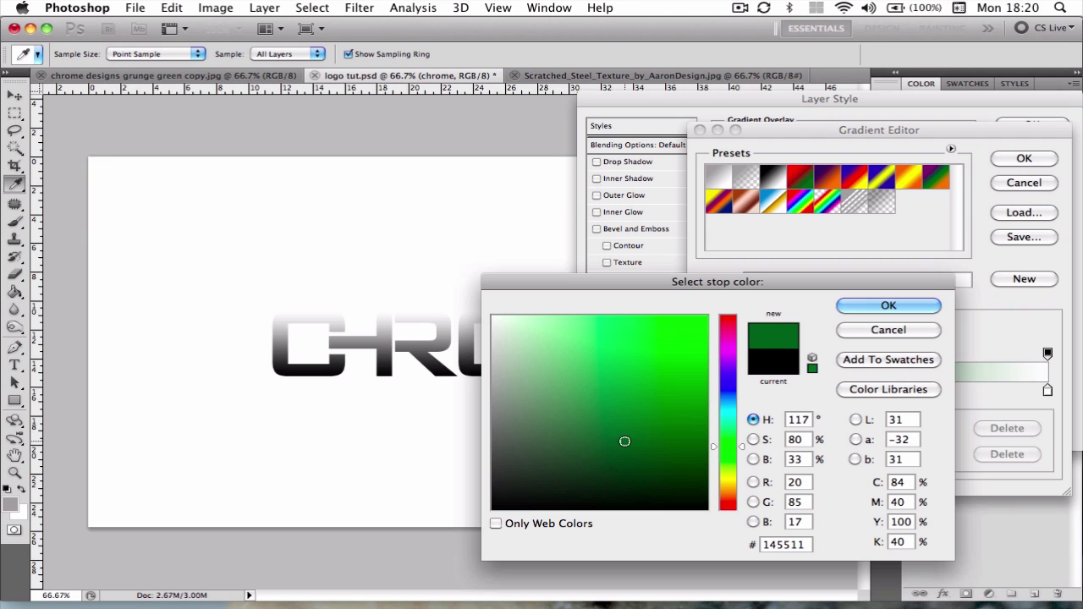
left_click(625, 433)
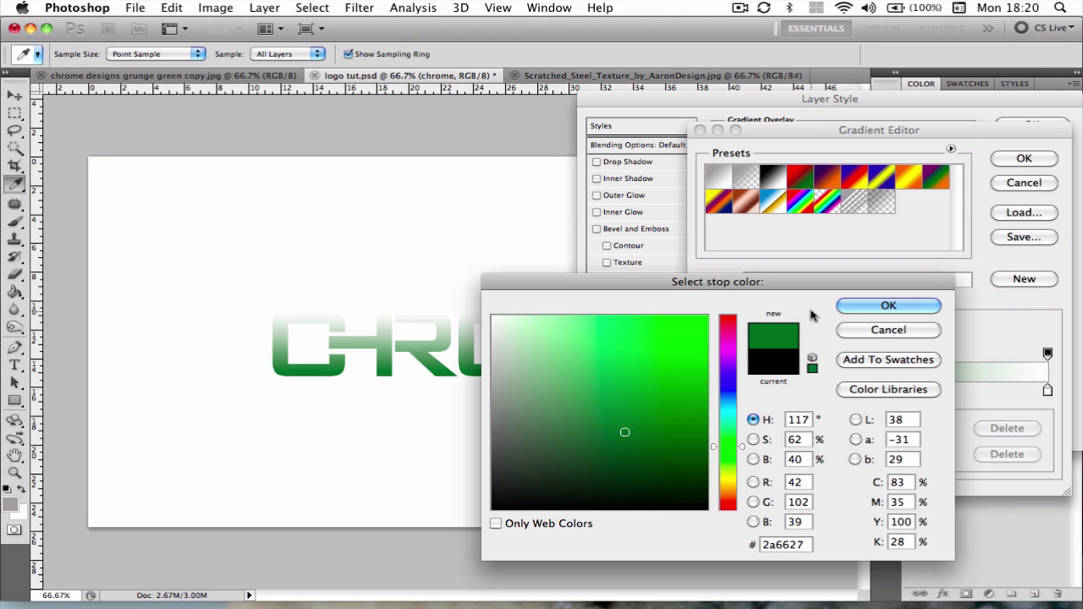
left_click(851, 307)
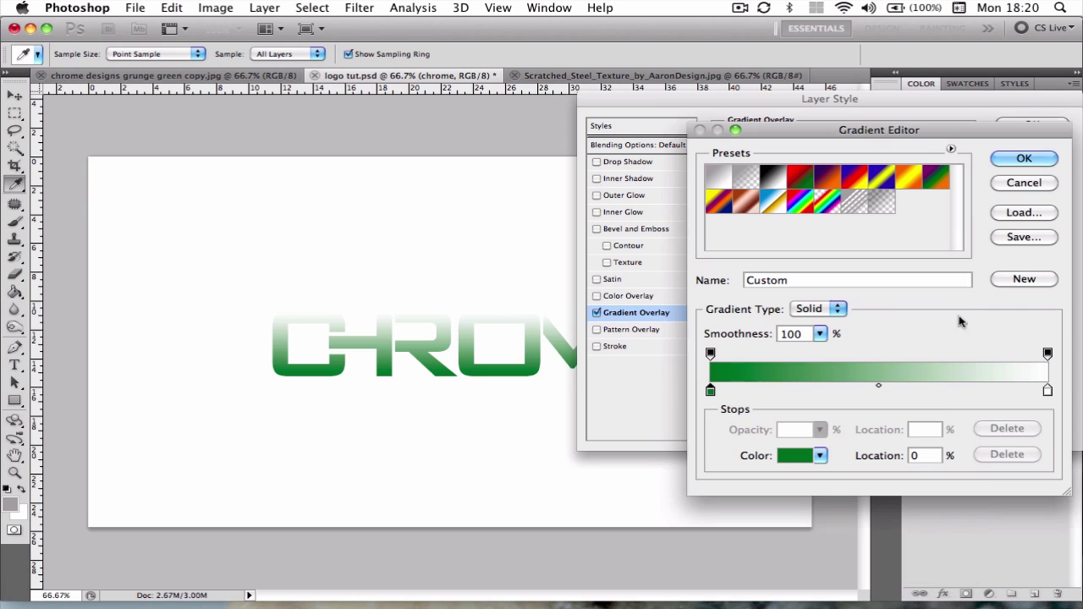
- Set the right gradient stop to a bright green and accept the gradient
left_click(1049, 391)
double_click(1048, 391)
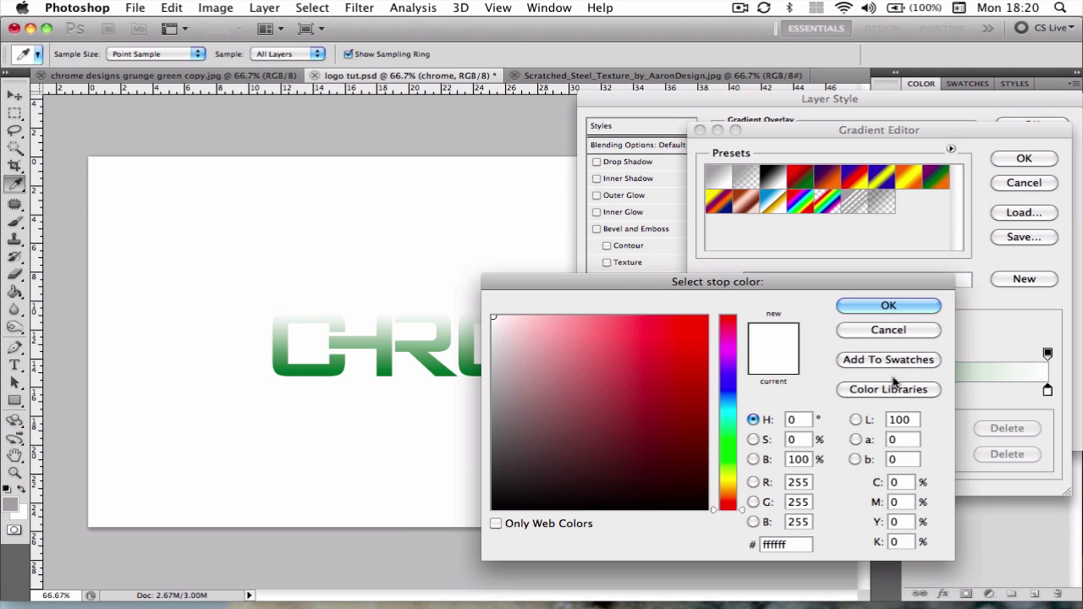
left_click_drag(727, 441, 728, 447)
left_click(657, 423)
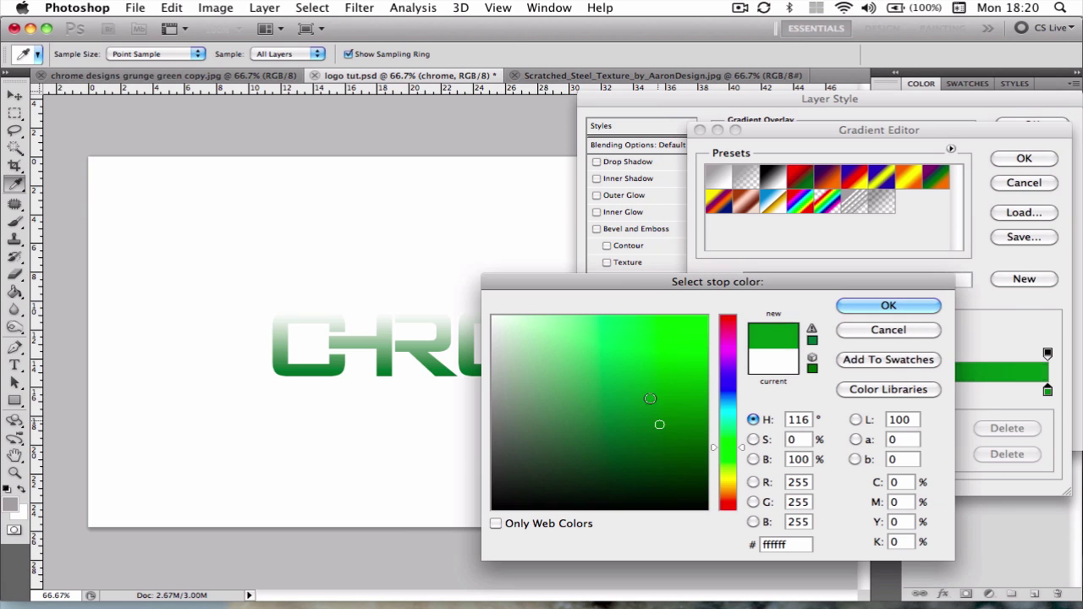
left_click(650, 395)
mouse_move(649, 395)
left_mouse_down()
mouse_move(660, 380)
mouse_move(654, 389)
left_mouse_up()
left_click(880, 307)
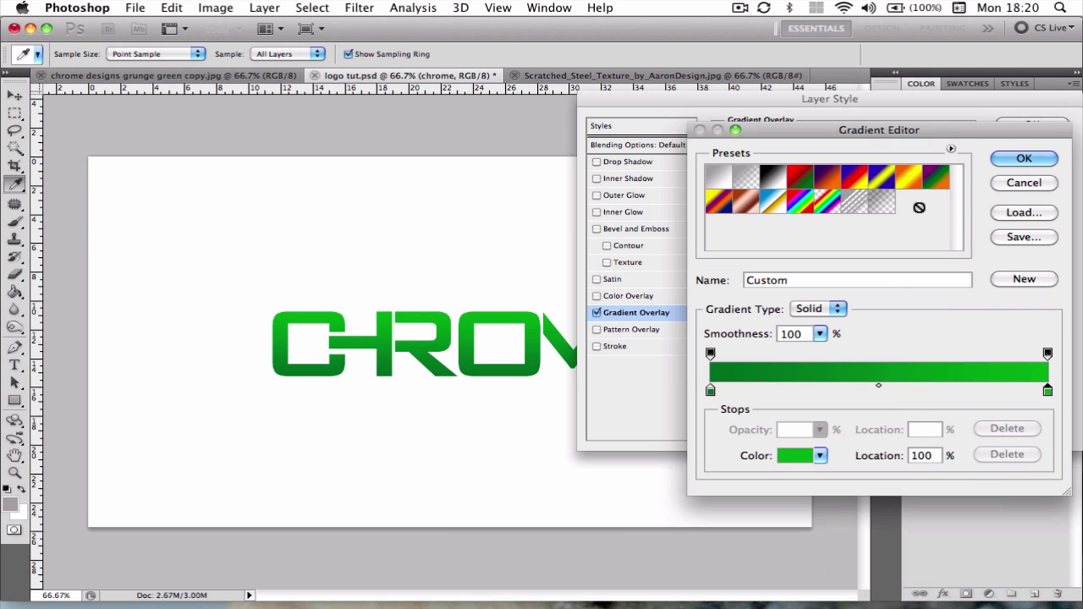
left_click(1024, 160)
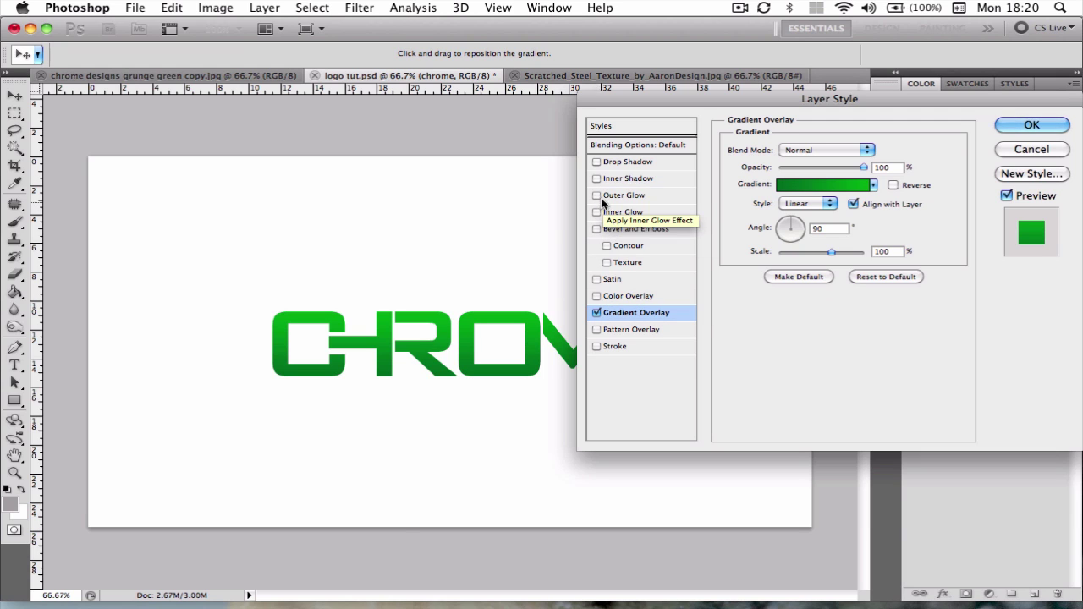
- Add an Outer Glow to the CHROME text in Normal mode with black colour
left_click(602, 197)
left_click(604, 200)
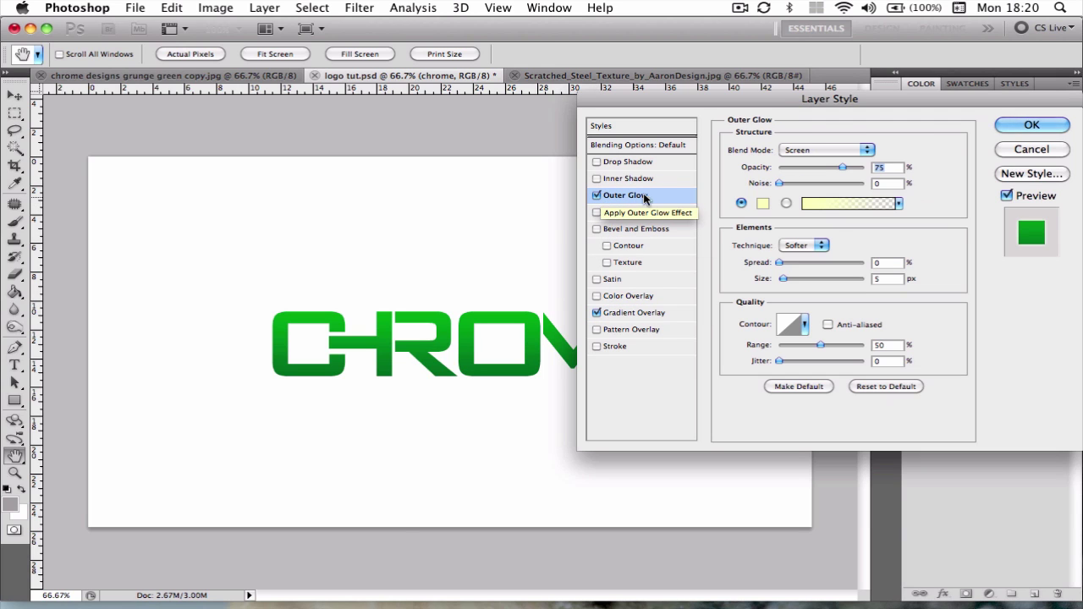
left_click(791, 151)
left_click(787, 53)
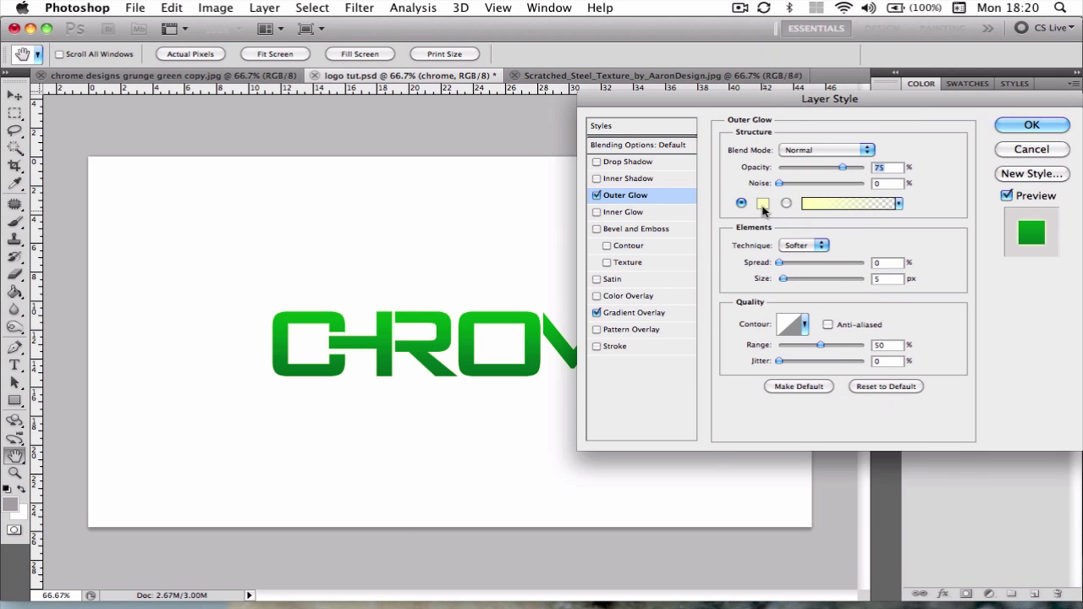
left_click(762, 203)
left_click_drag(546, 320, 496, 508)
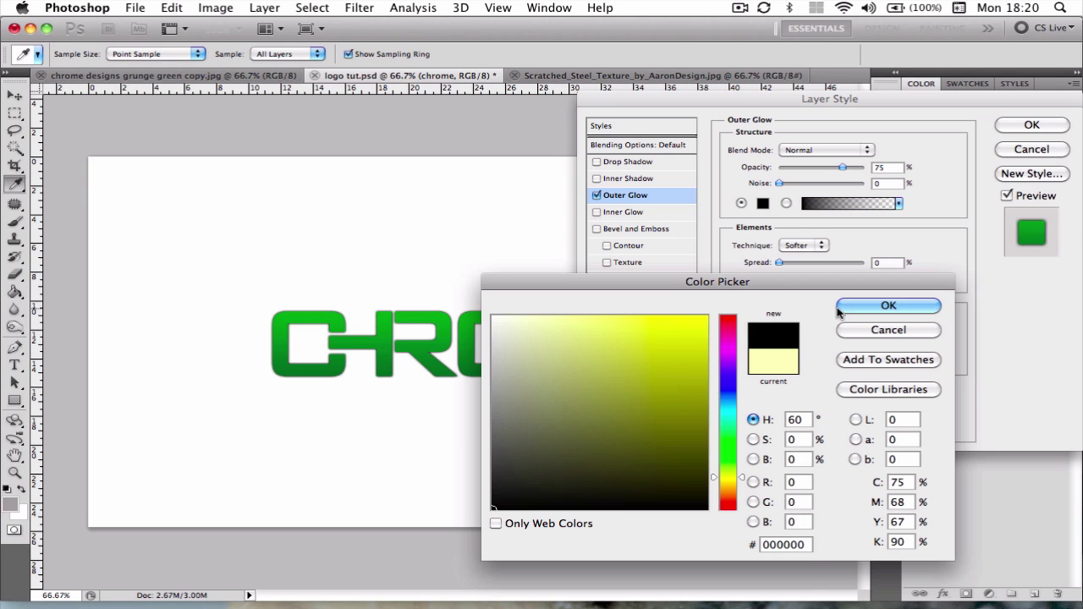
left_click(863, 311)
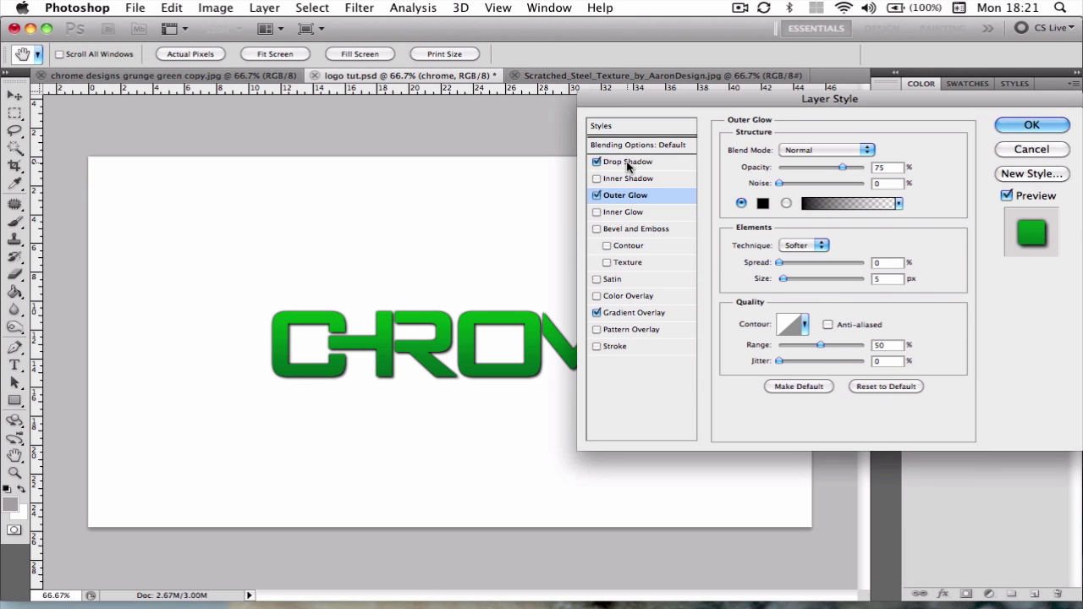
- Add a Drop Shadow with 22% spread and 30 px size
left_click(630, 163)
key("Tab")
key("Tab")
key("Tab")
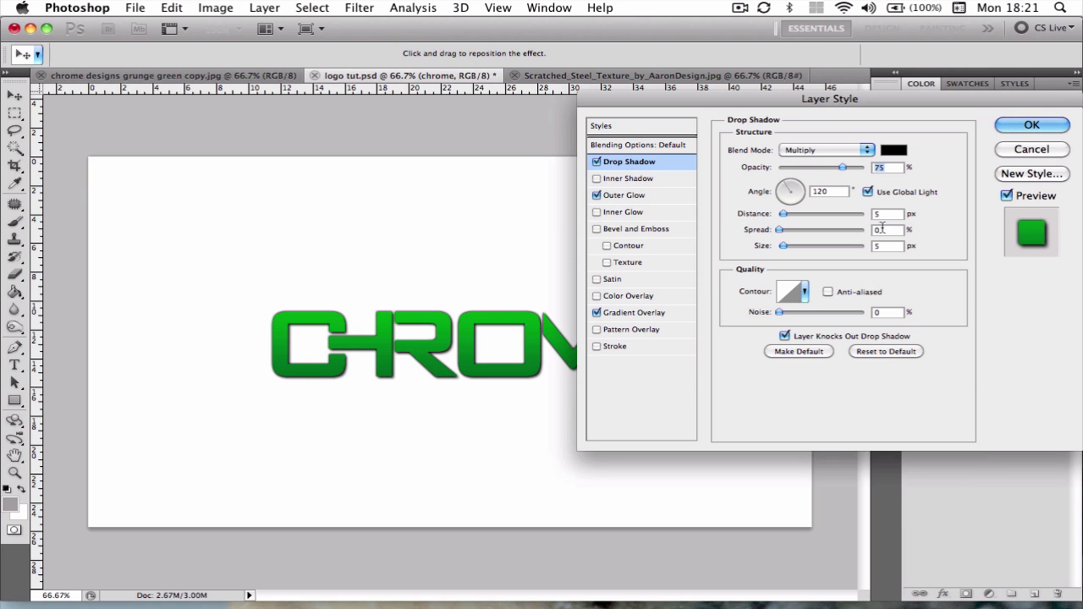
type("22")
key("Tab")
type("30")
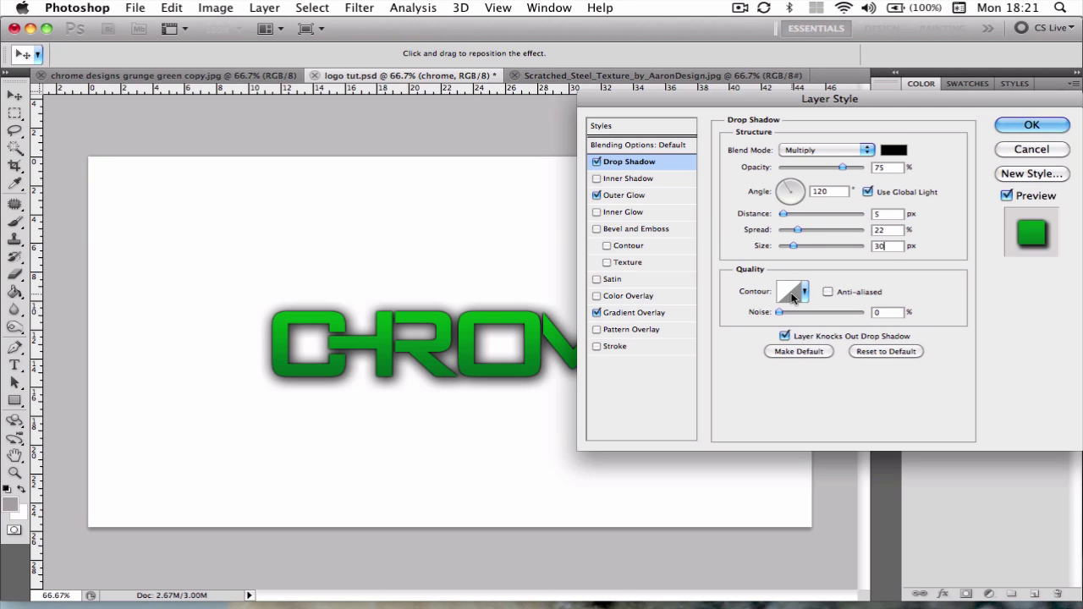
- Apply the layer styles and compare the result with the finished green example
left_click(1039, 125)
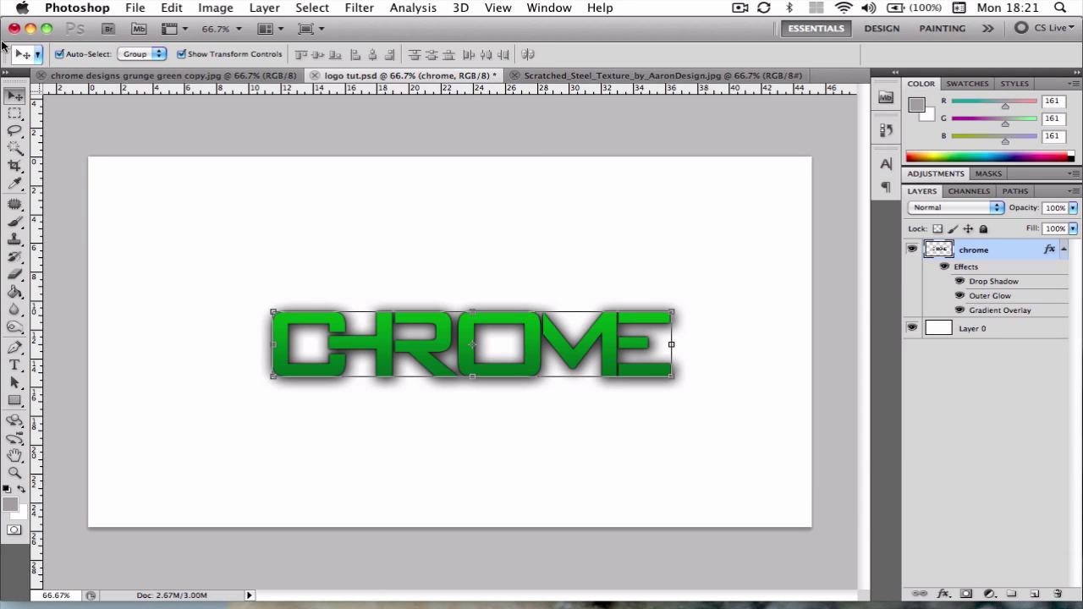
left_click(90, 78)
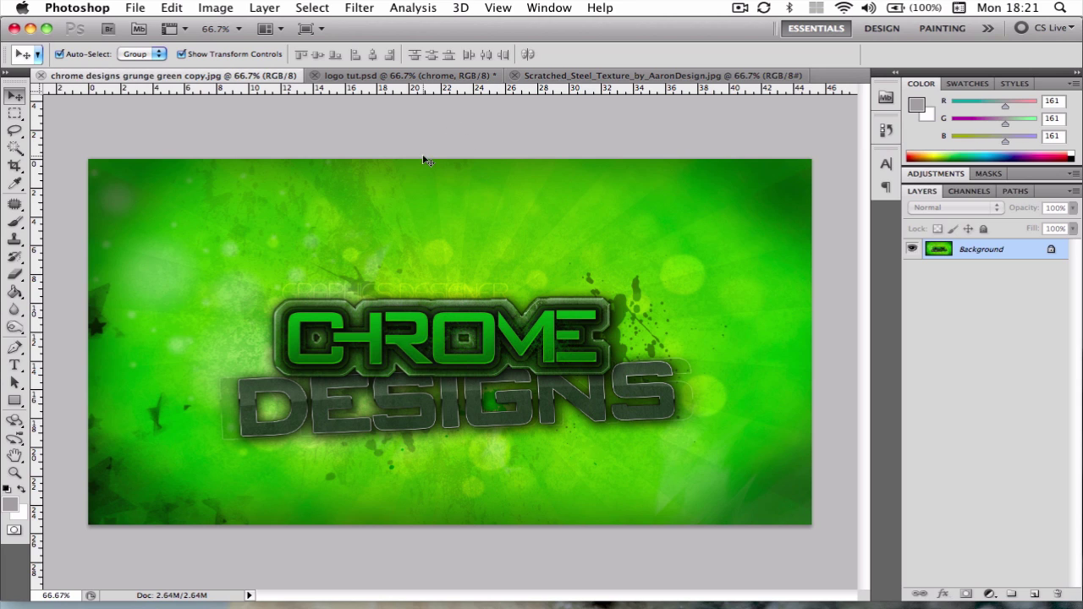
left_click(412, 76)
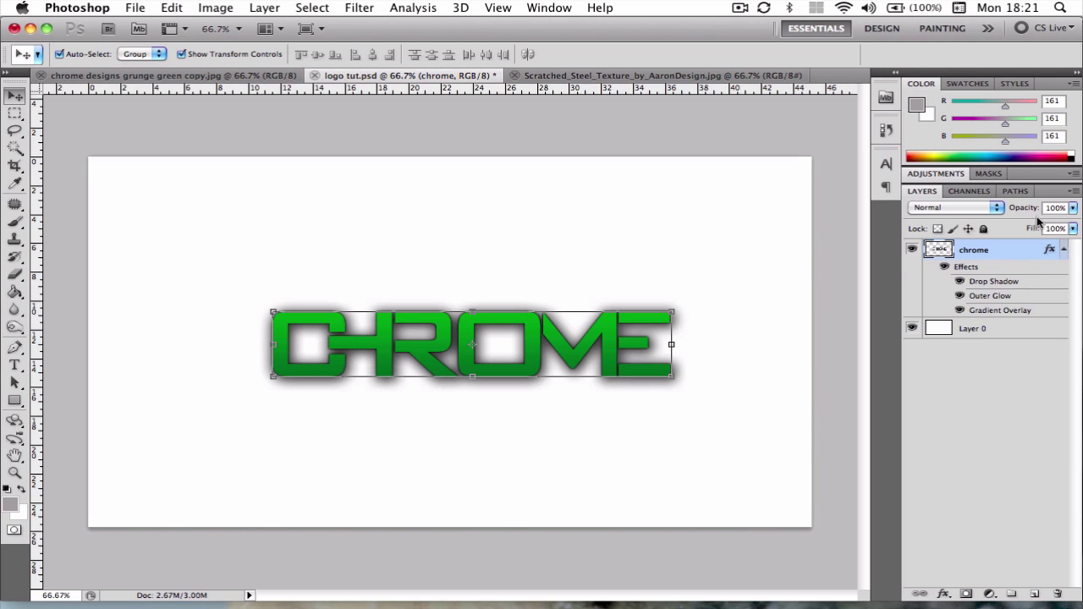
- Collapse the chrome layer's effects and load the CHROME letters as a selection
left_click(1062, 250)
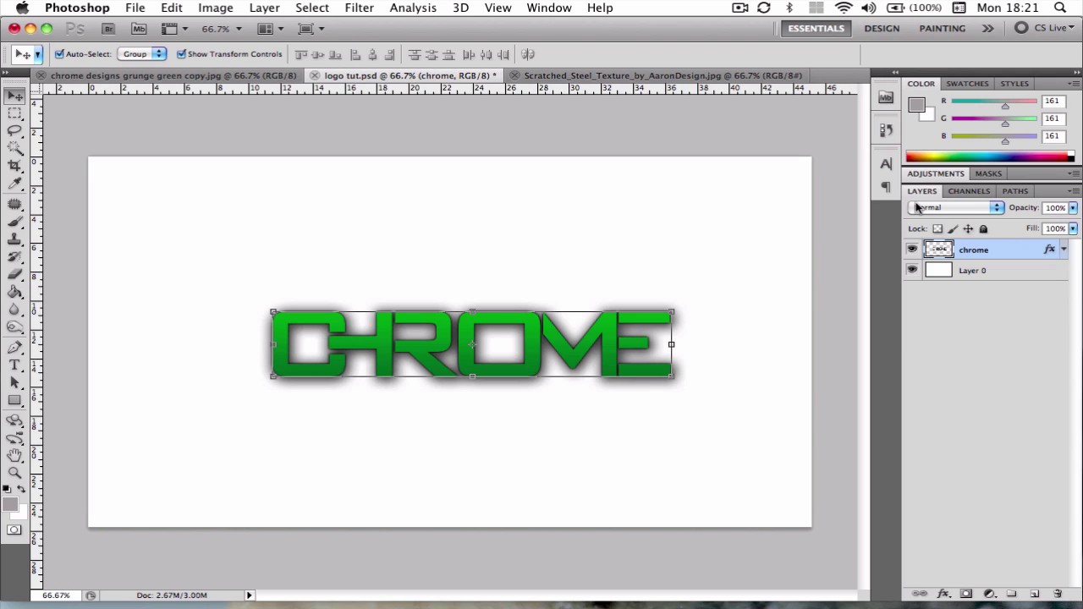
right_click(934, 245)
left_click(733, 189)
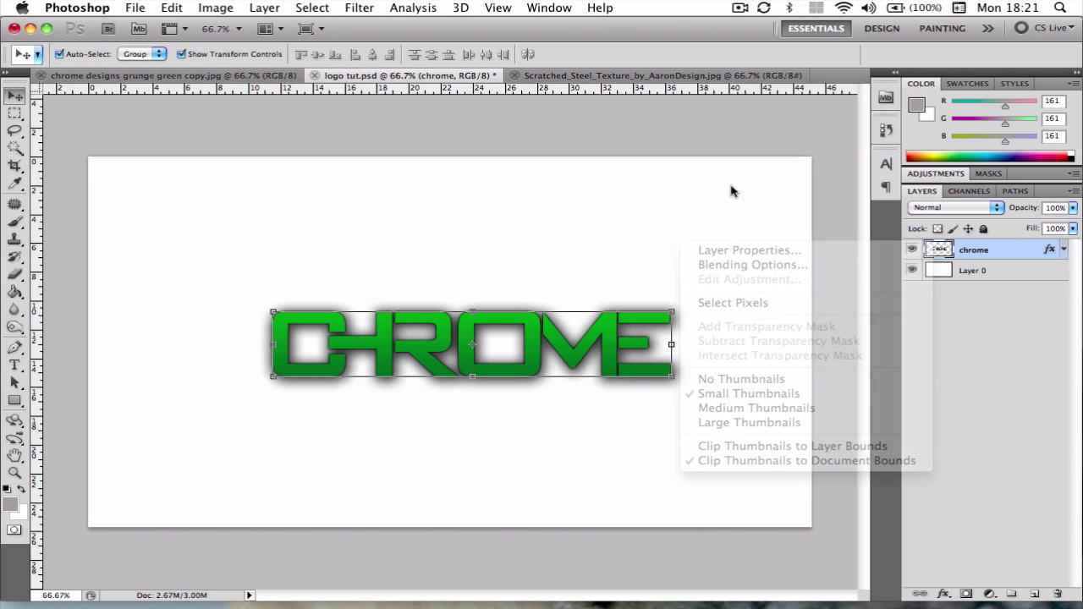
left_click(955, 250, "super")
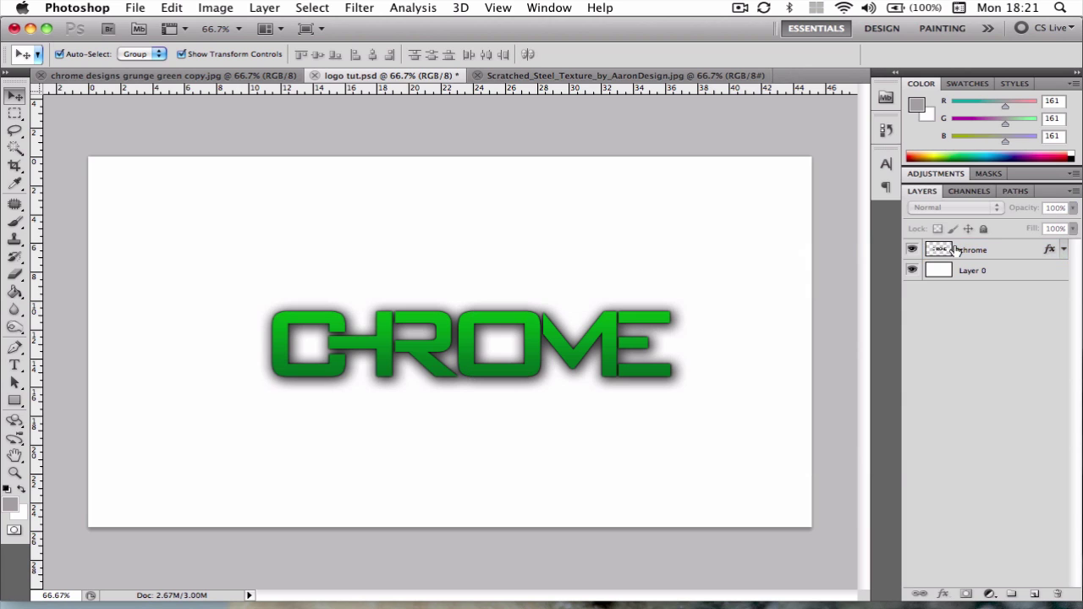
left_click(942, 249, "super")
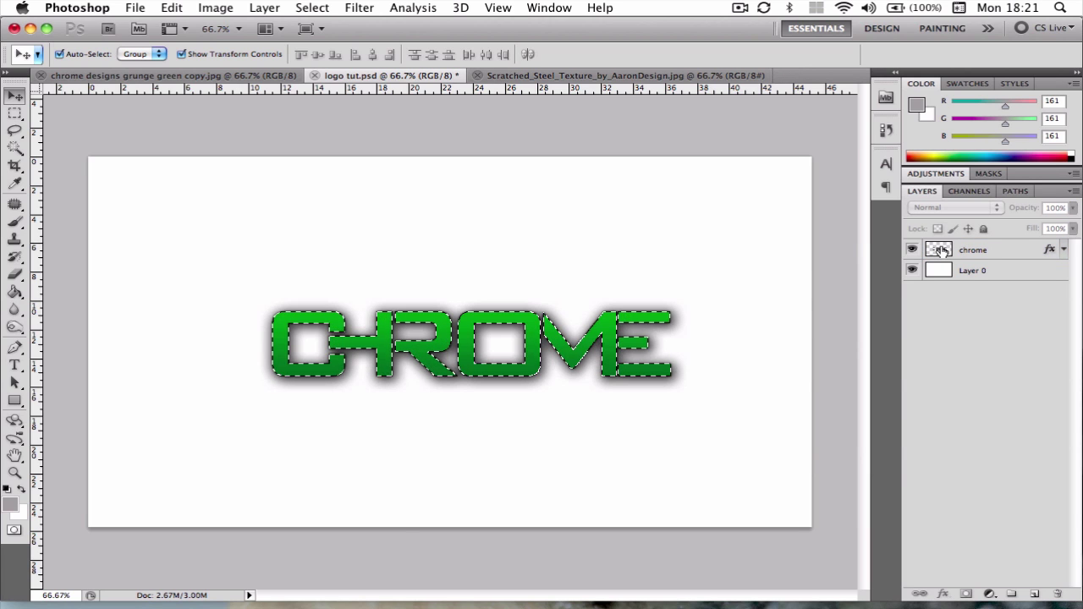
- Create Layer 1 and expand the letter selection by 10 pixels
left_click(1036, 597)
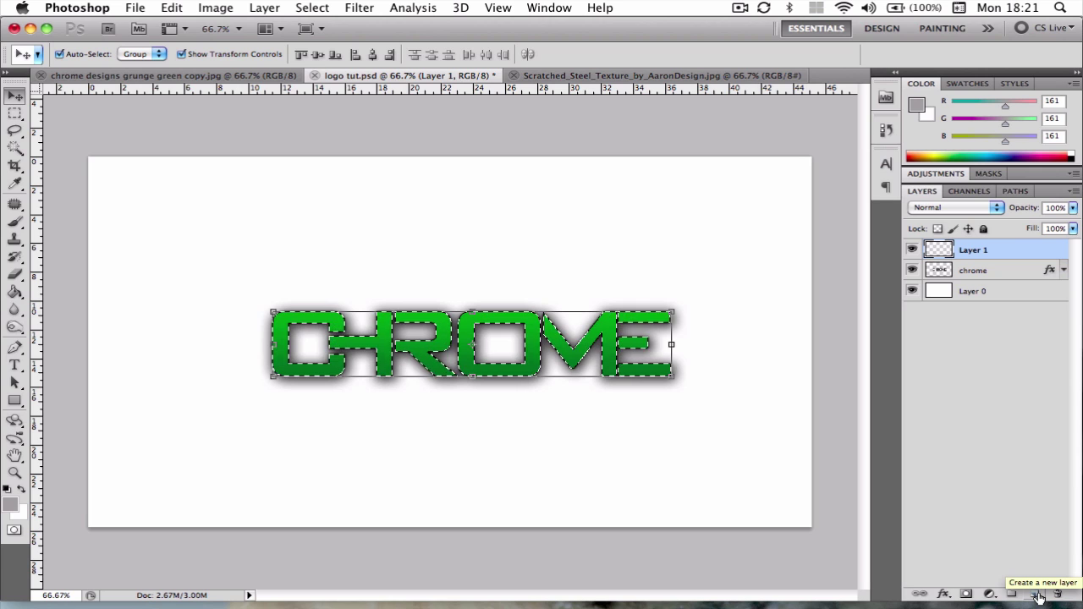
left_click(312, 10)
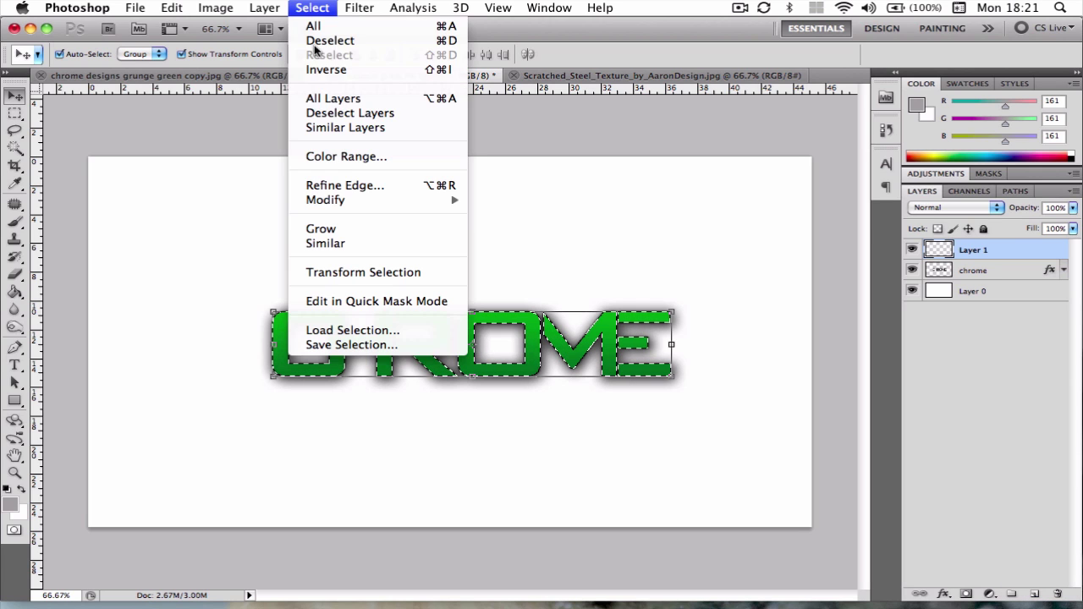
mouse_move(330, 201)
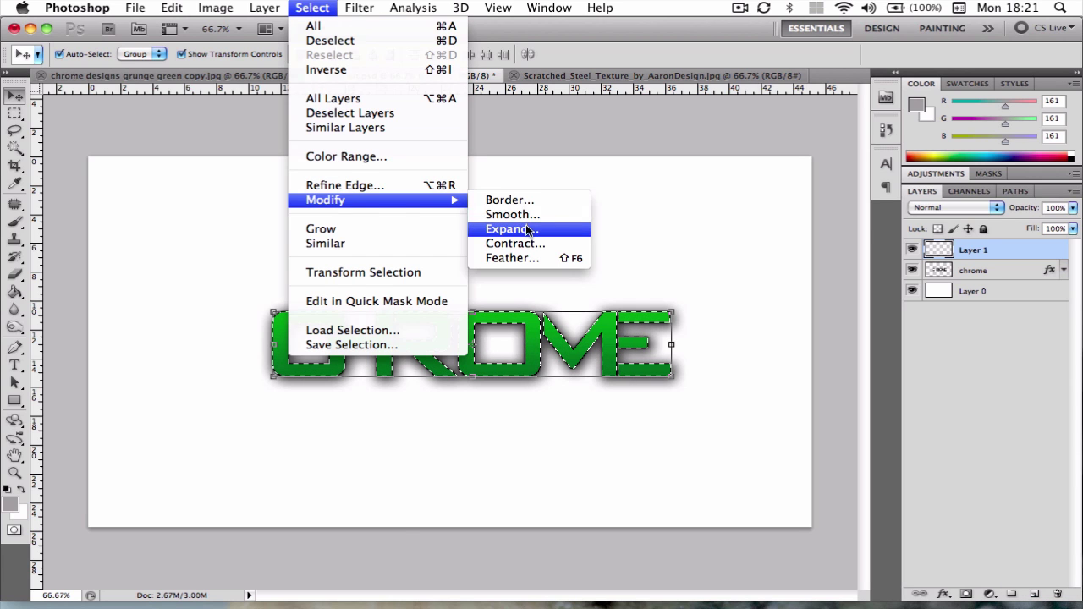
left_click(527, 229)
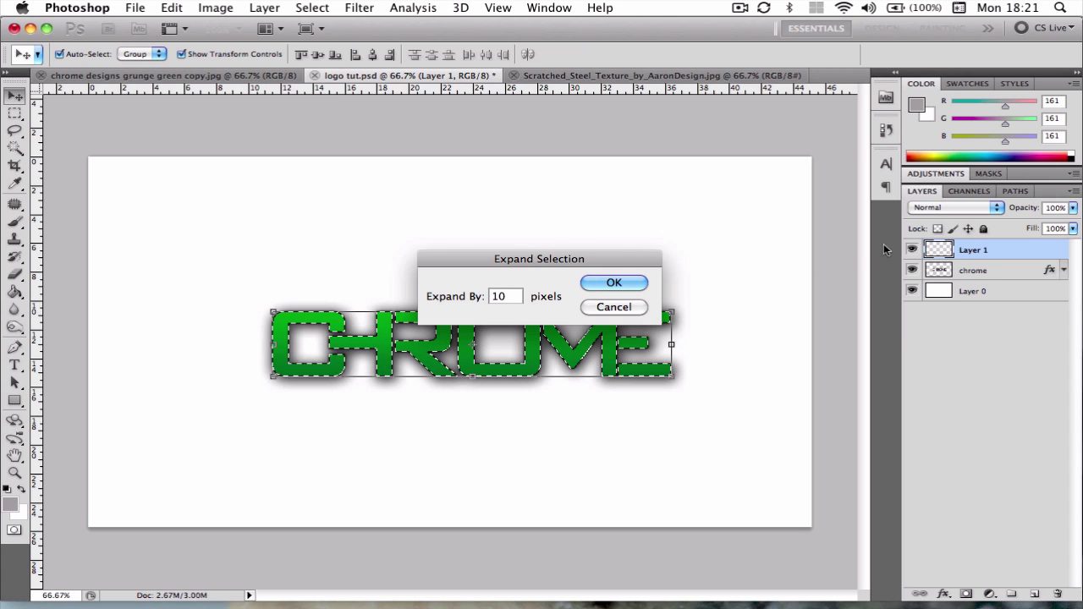
left_click(615, 283)
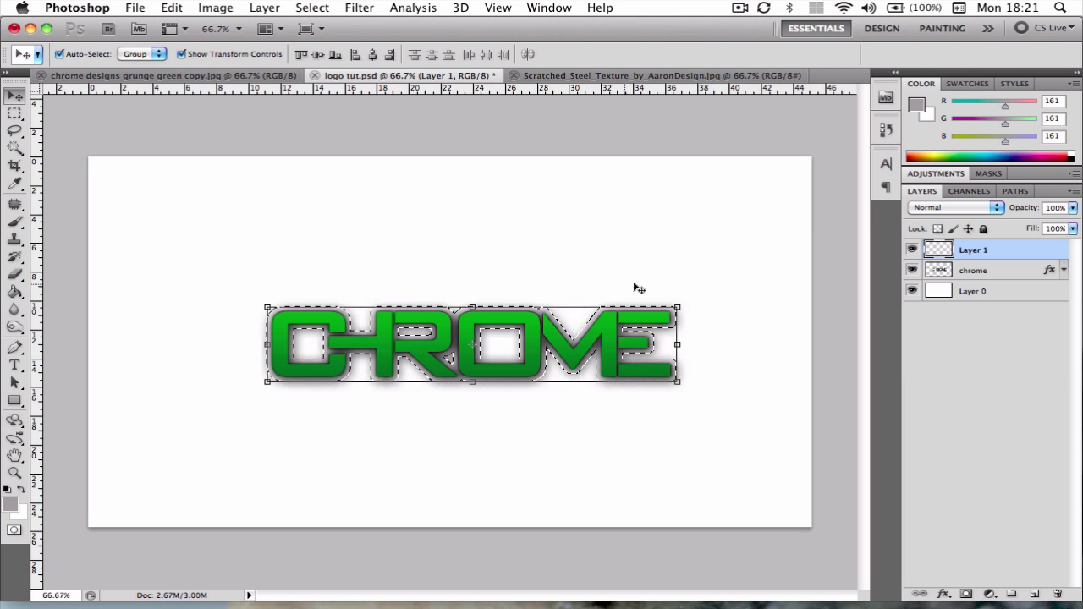
- Fill the expanded selection with default black on Layer 1, then deselect
left_click(15, 296)
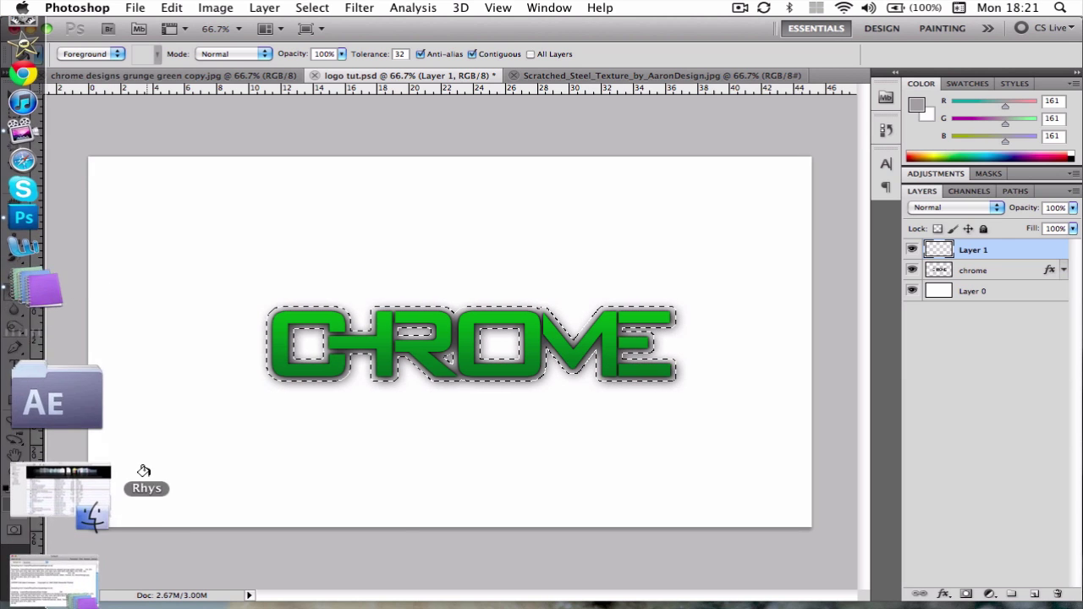
key("d")
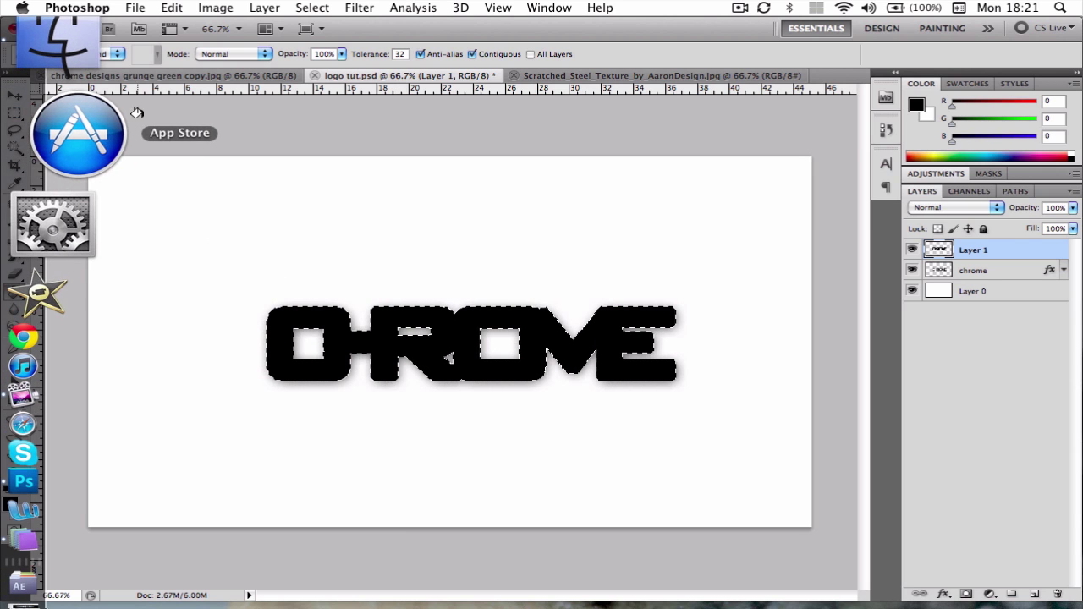
left_click(15, 112)
key("super+d")
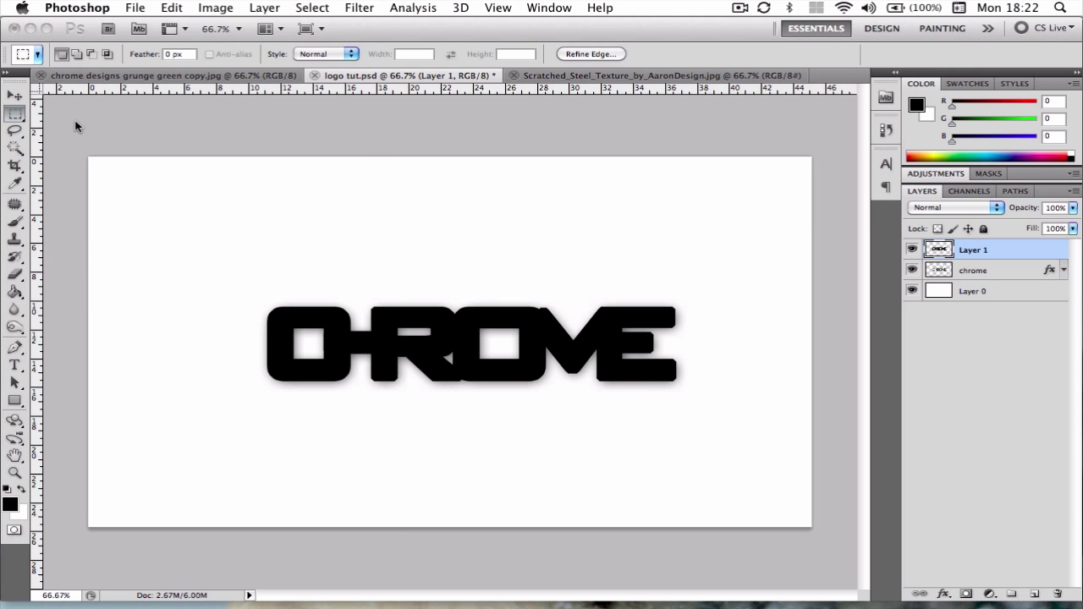
key("super+z")
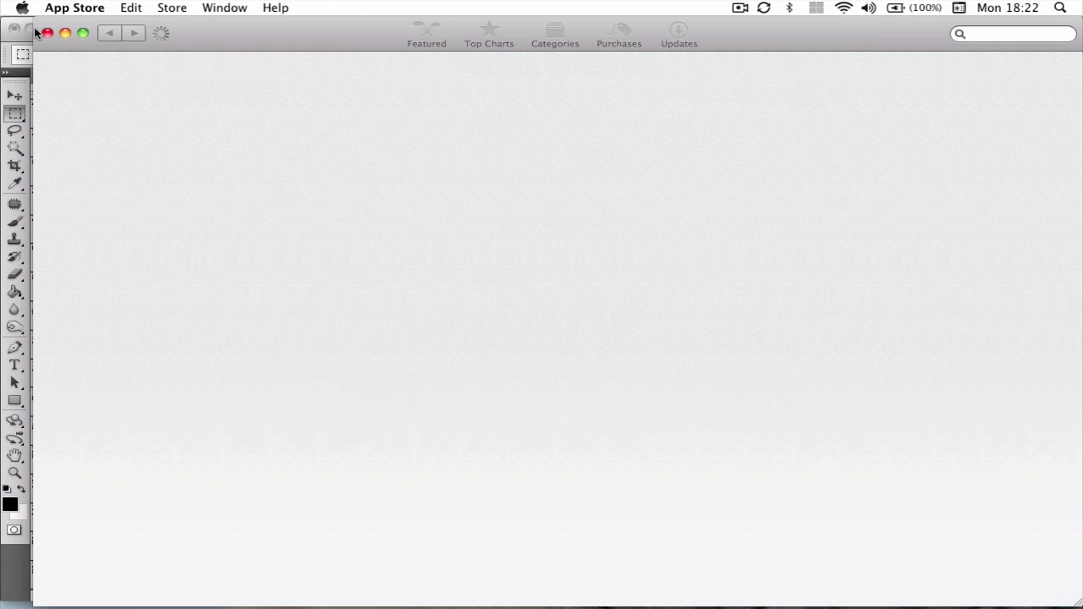
left_click(46, 32)
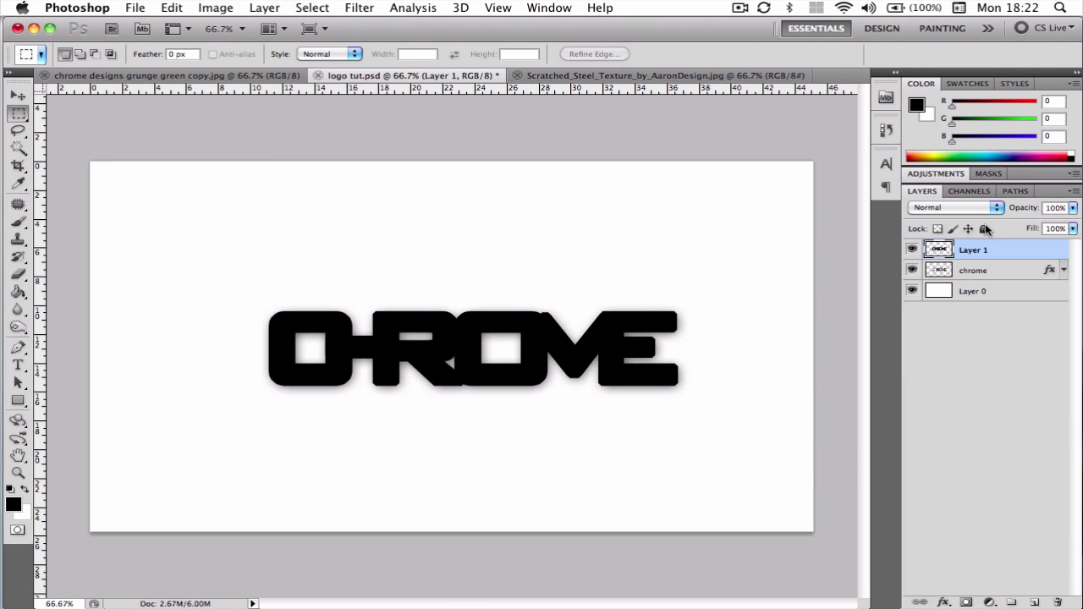
- Move Layer 1 below chrome and give it a reversed radial Gradient Overlay at angle 0
left_click_drag(1004, 252, 1005, 276)
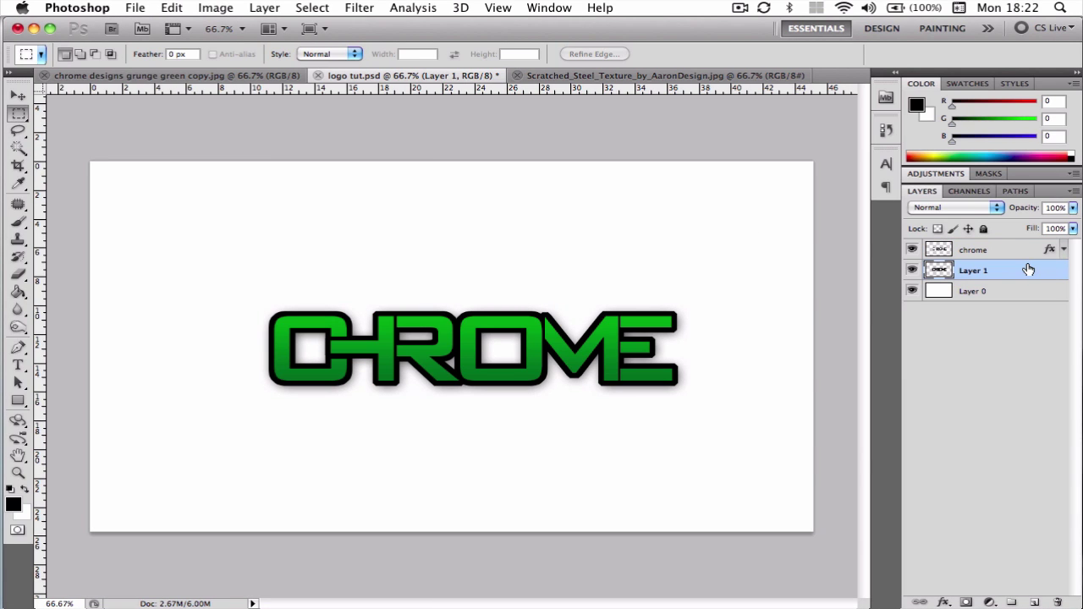
double_click(1015, 270)
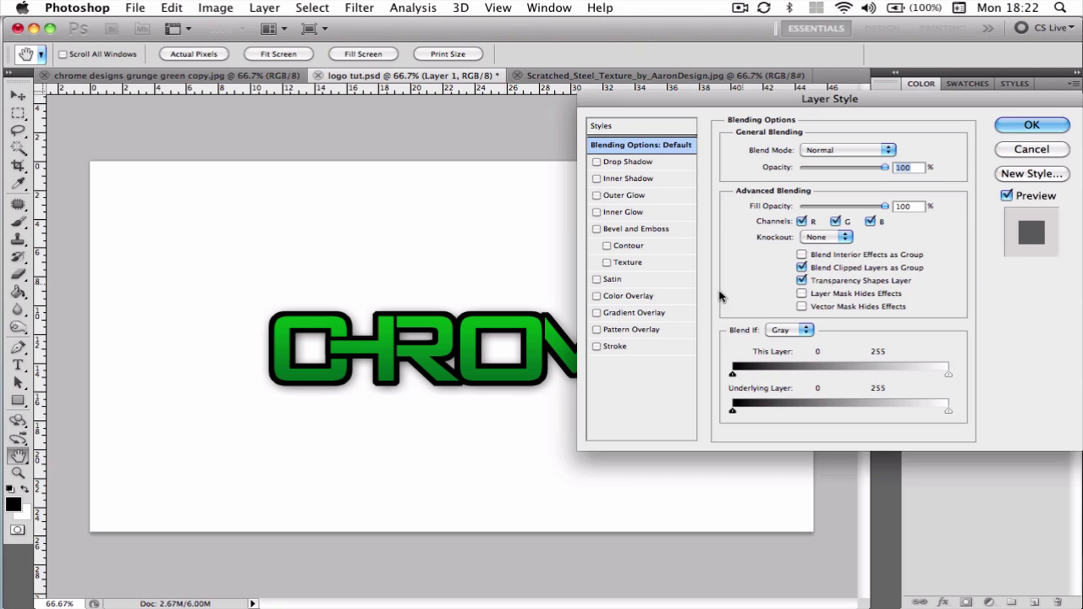
left_click(613, 314)
left_click(809, 203)
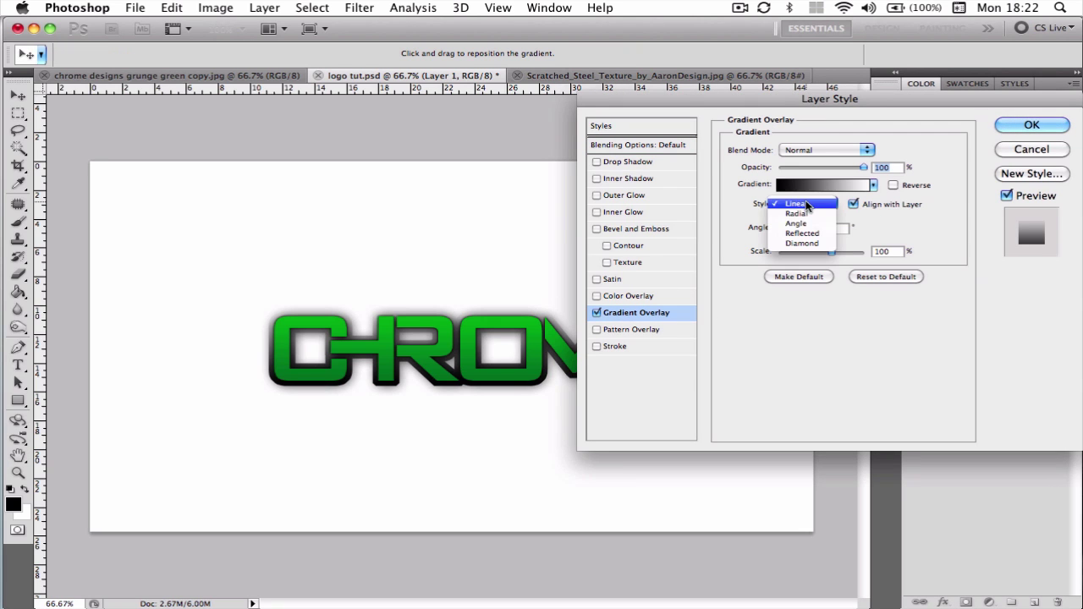
left_click(806, 216)
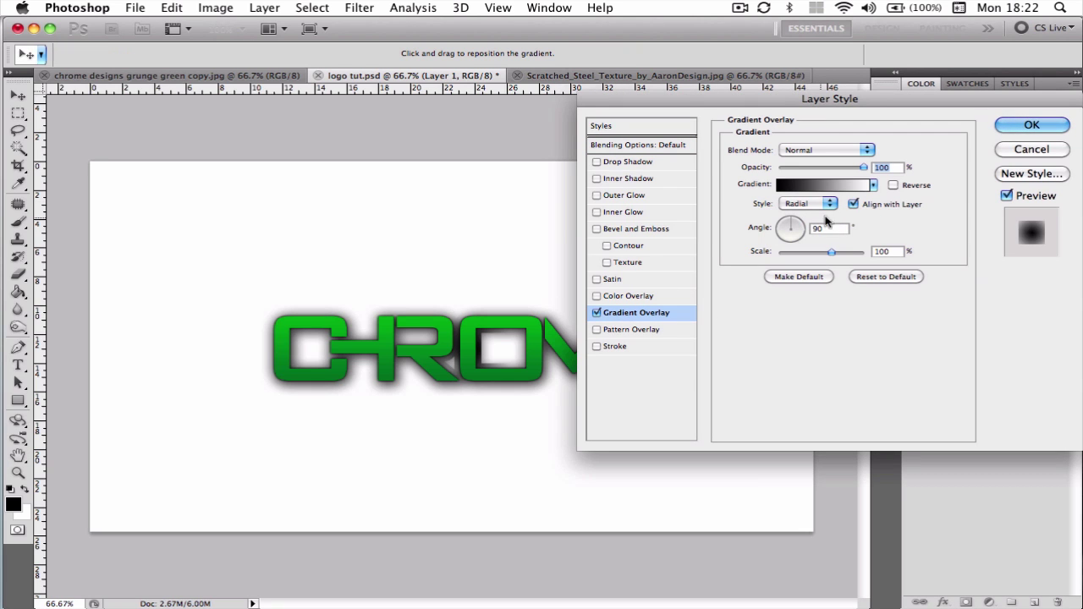
left_click(894, 185)
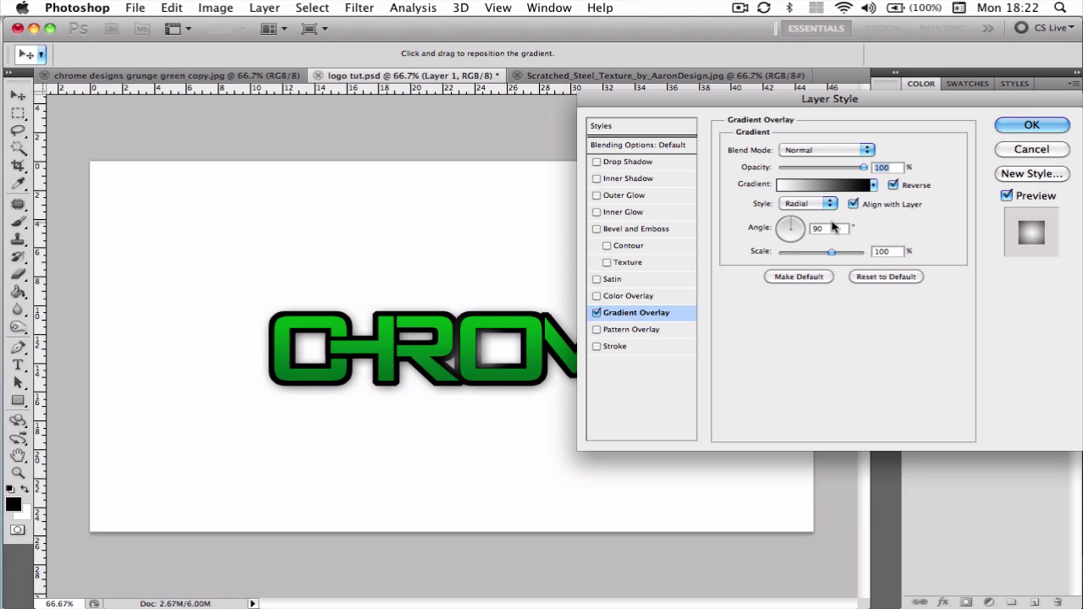
left_click(773, 230)
type("0")
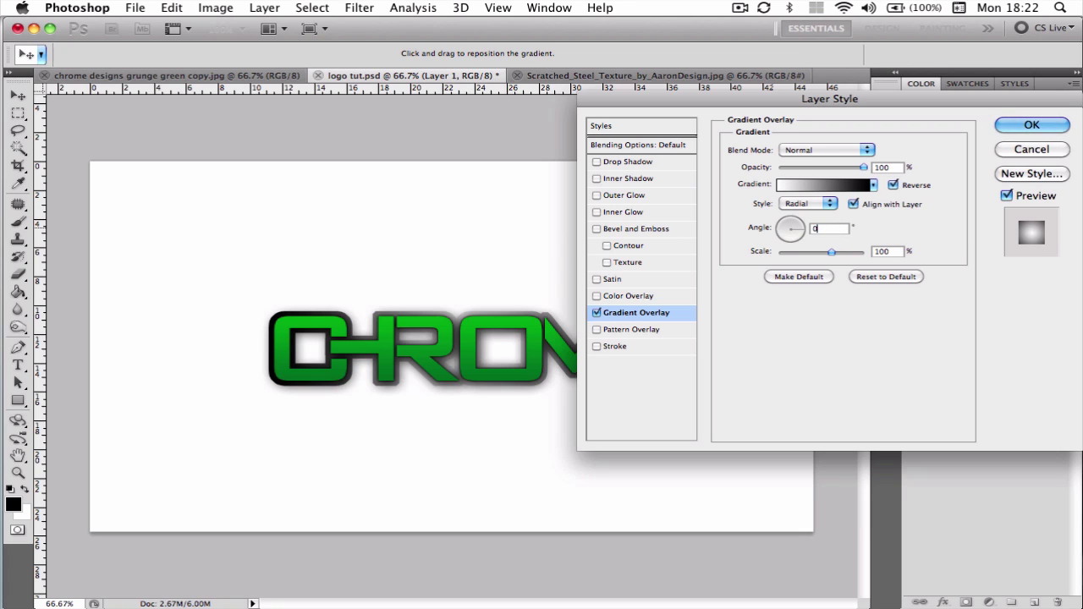
- Set the overlay gradient stops to dark greys #262626 and #4c4c4c
left_click(821, 189)
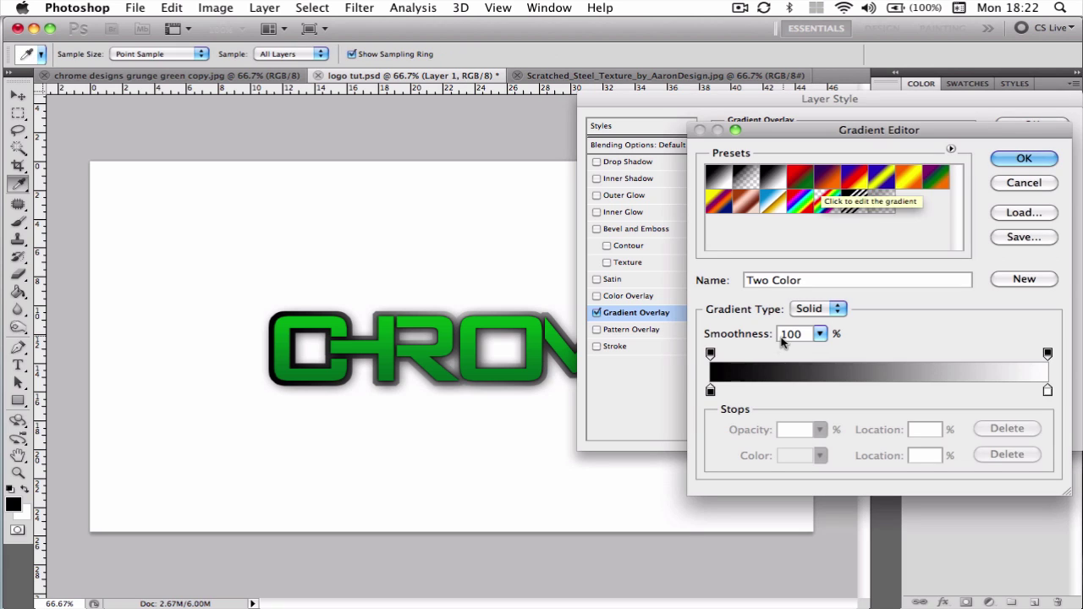
double_click(715, 393)
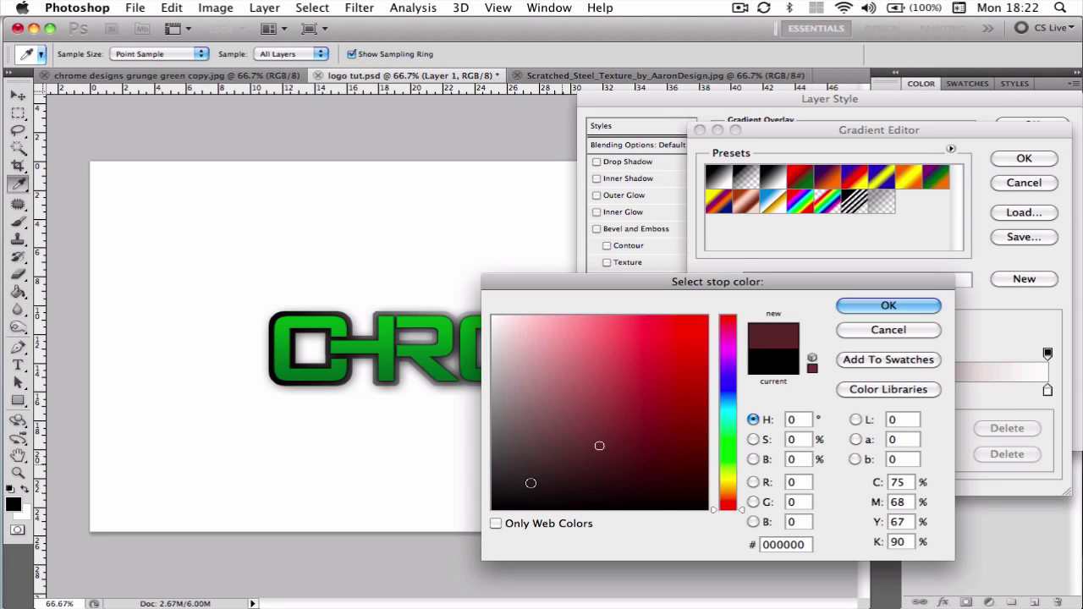
mouse_move(468, 493)
left_mouse_down()
mouse_move(462, 481)
mouse_move(493, 474)
left_mouse_up()
left_click(889, 306)
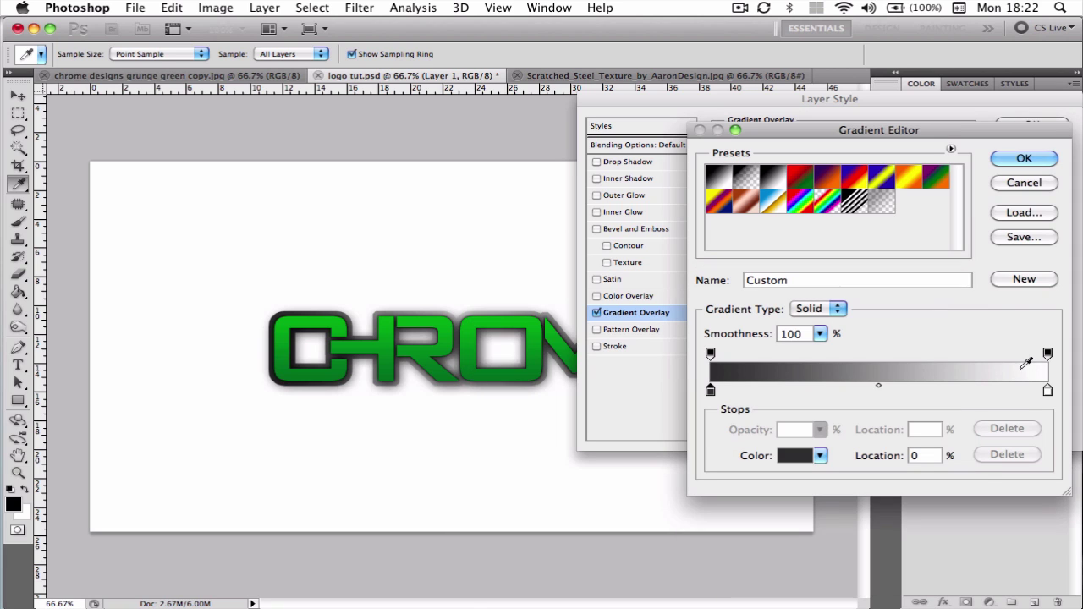
double_click(1047, 390)
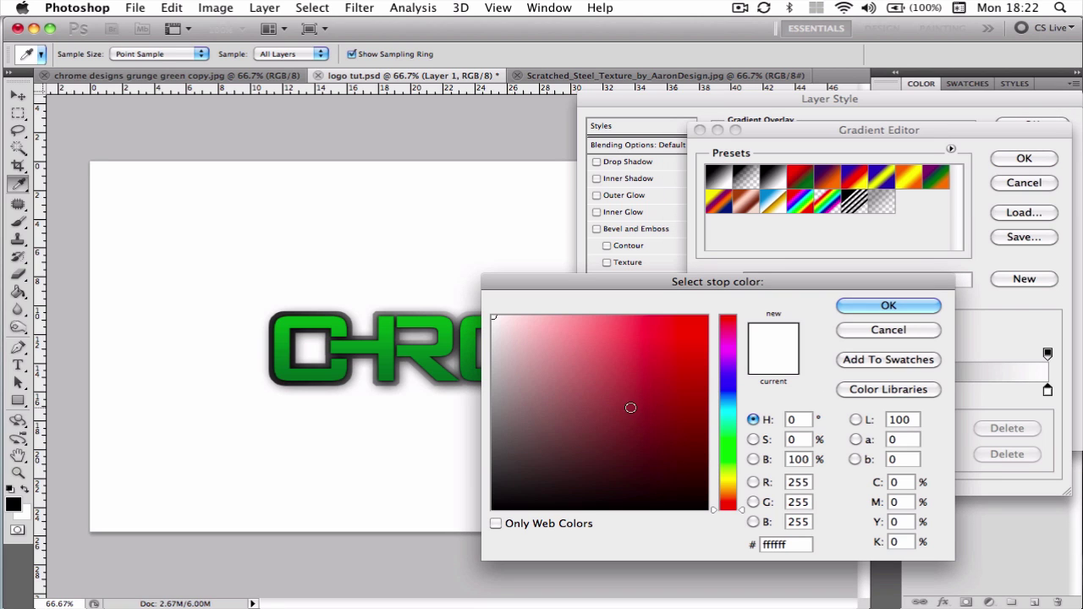
left_click_drag(629, 406, 432, 452)
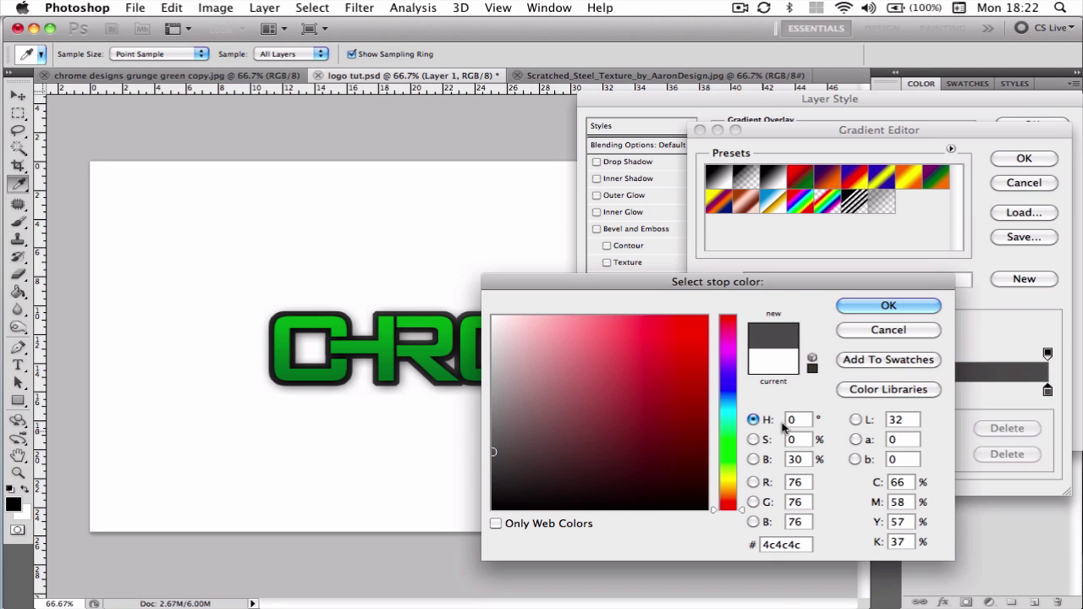
left_click(872, 311)
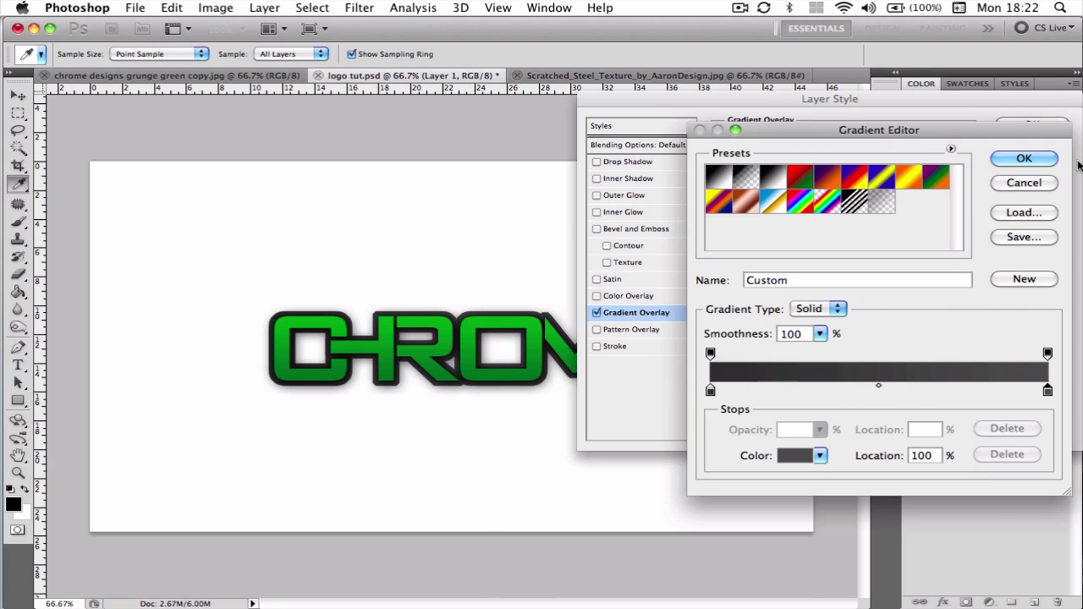
left_click(1022, 159)
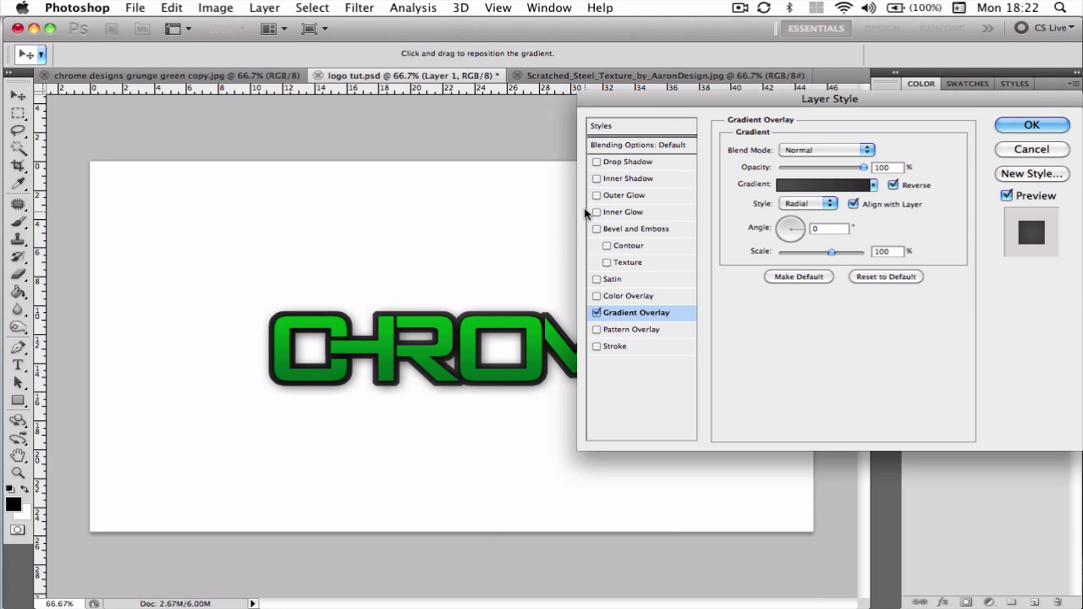
- Add a black Normal-mode Outer Glow to the Layer 1 outline
left_click(597, 195)
left_click(622, 196)
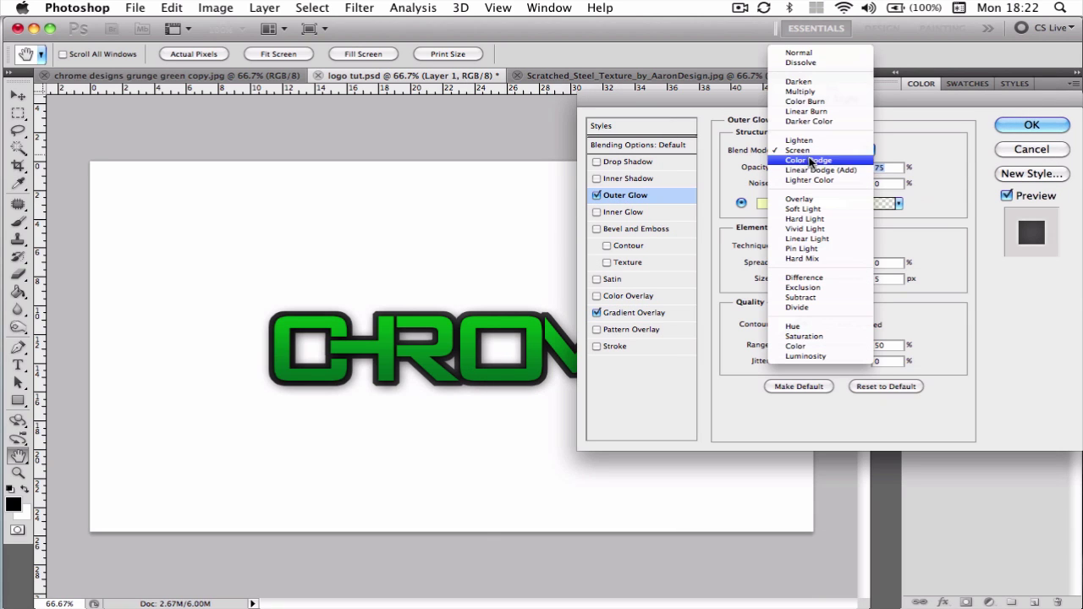
left_click(799, 53)
left_click(762, 203)
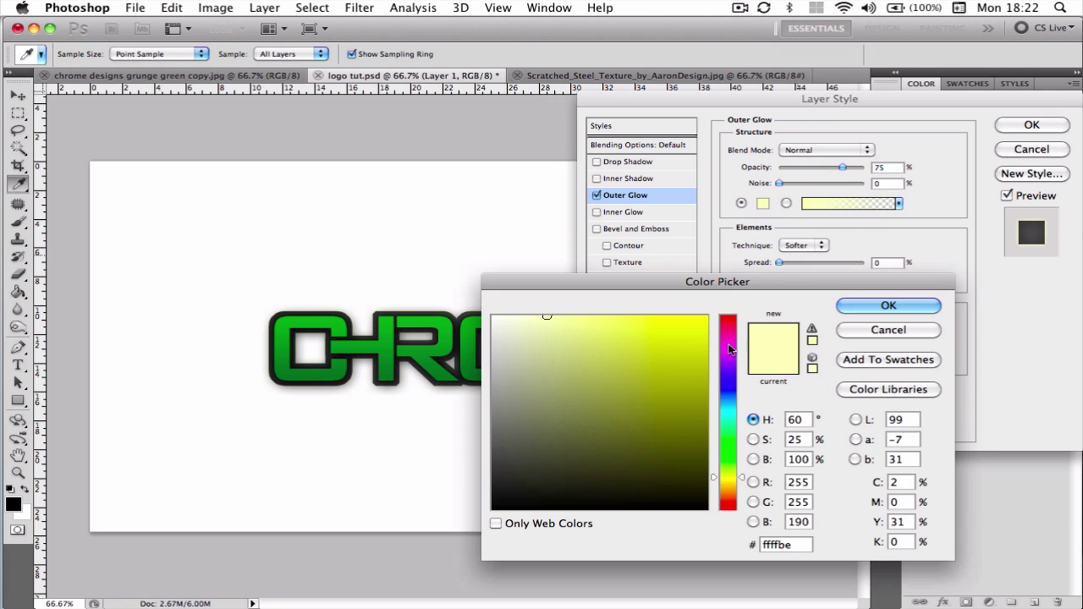
left_click(491, 509)
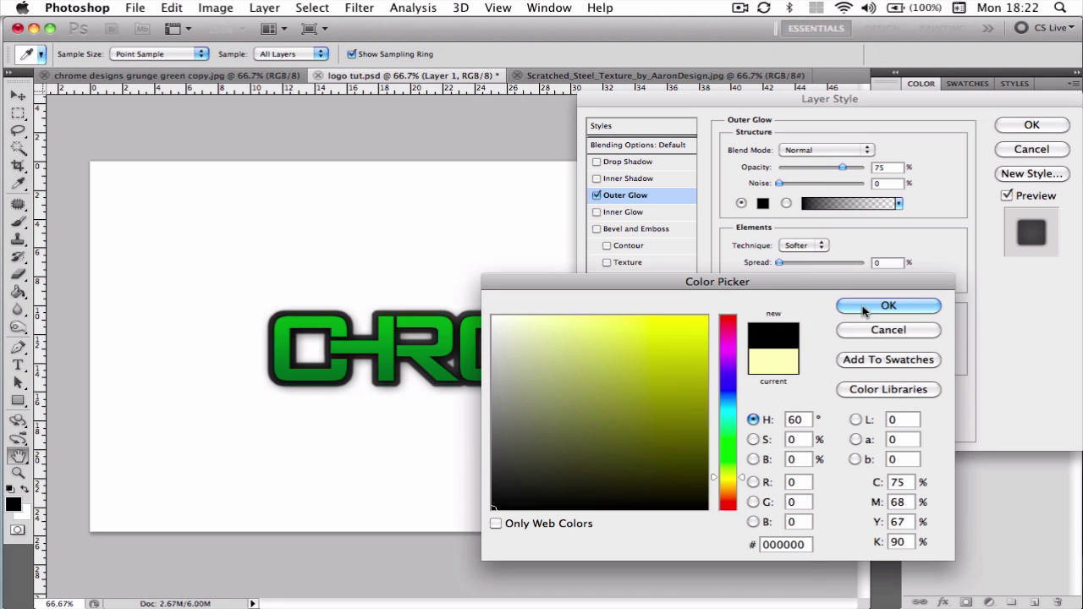
left_click(888, 305)
- Add a Drop Shadow with 20% spread and 30 px size, and apply the styles
left_click(598, 162)
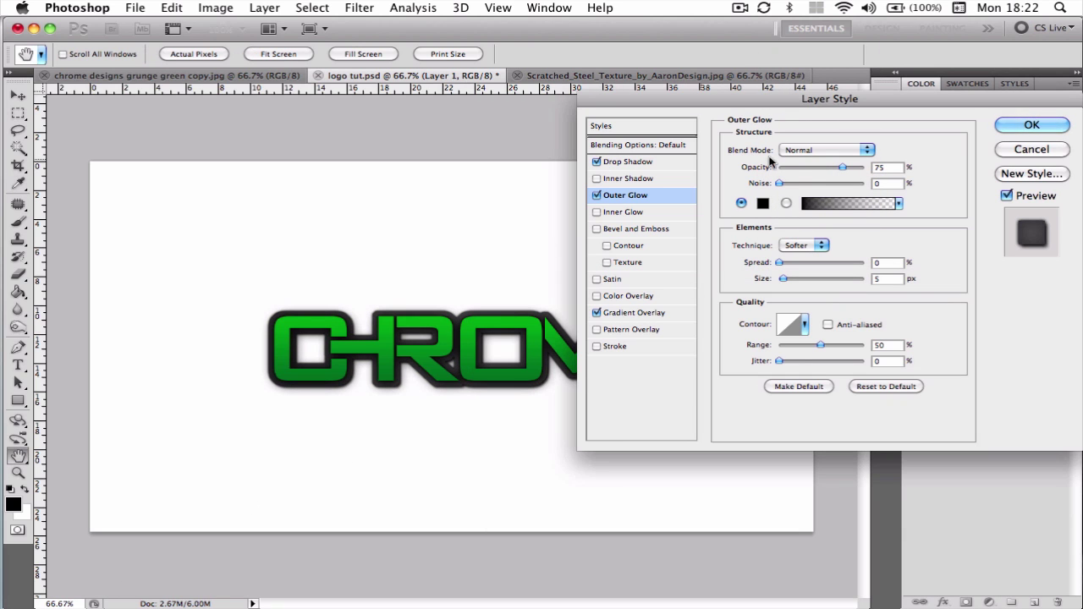
left_click(645, 162)
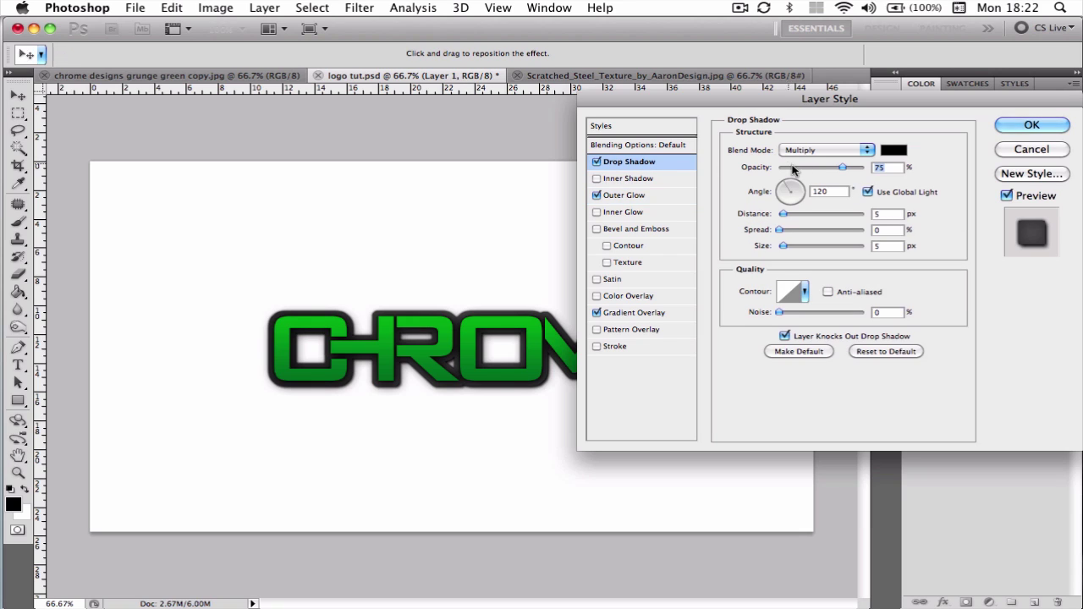
left_click(882, 214)
left_click(882, 229)
type("20")
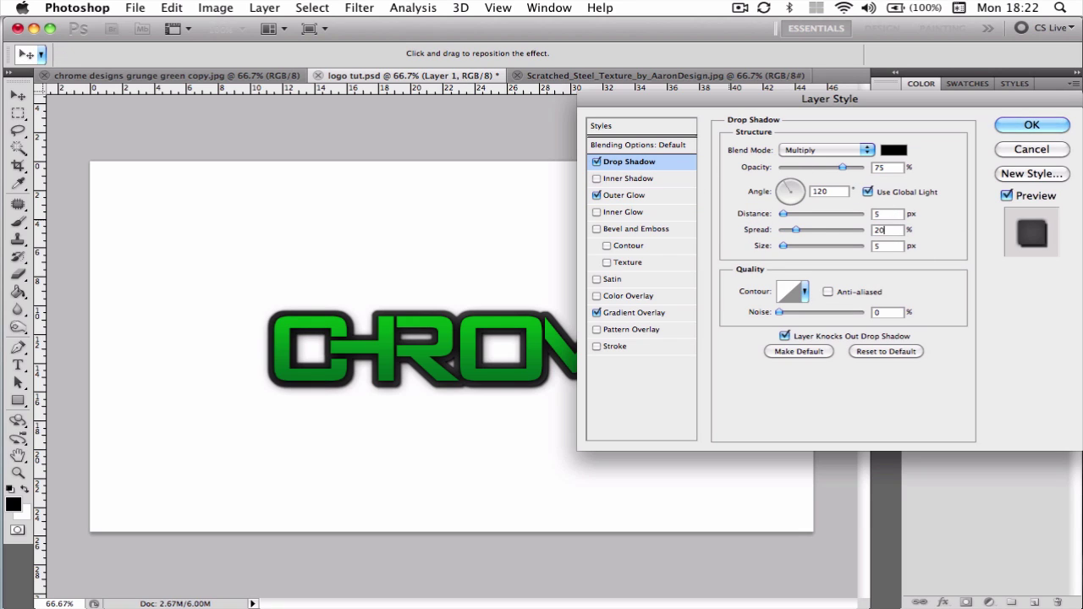
key("Tab")
type("30")
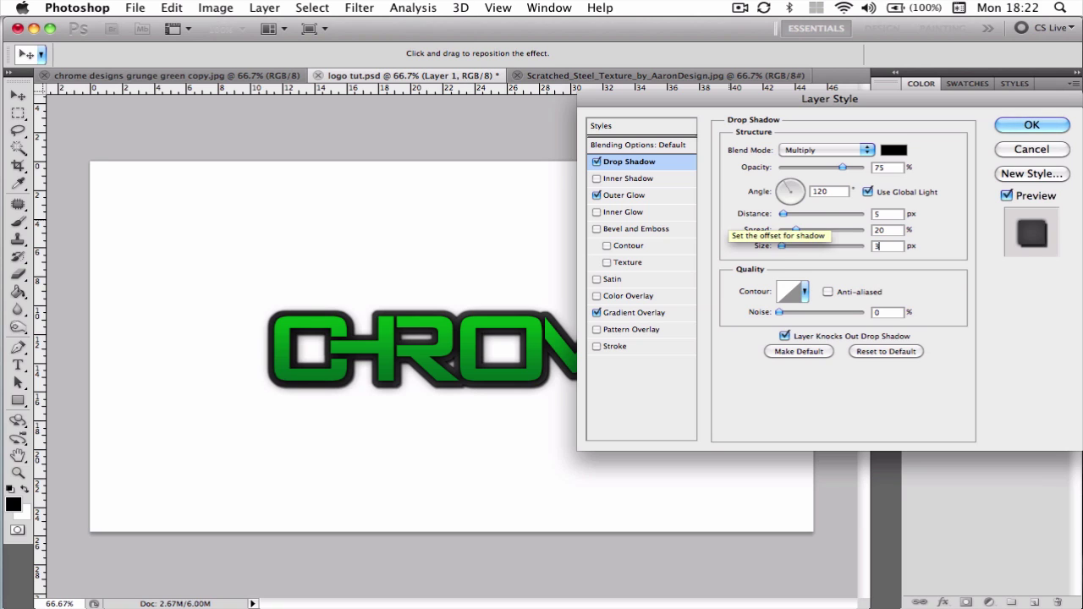
key("Tab")
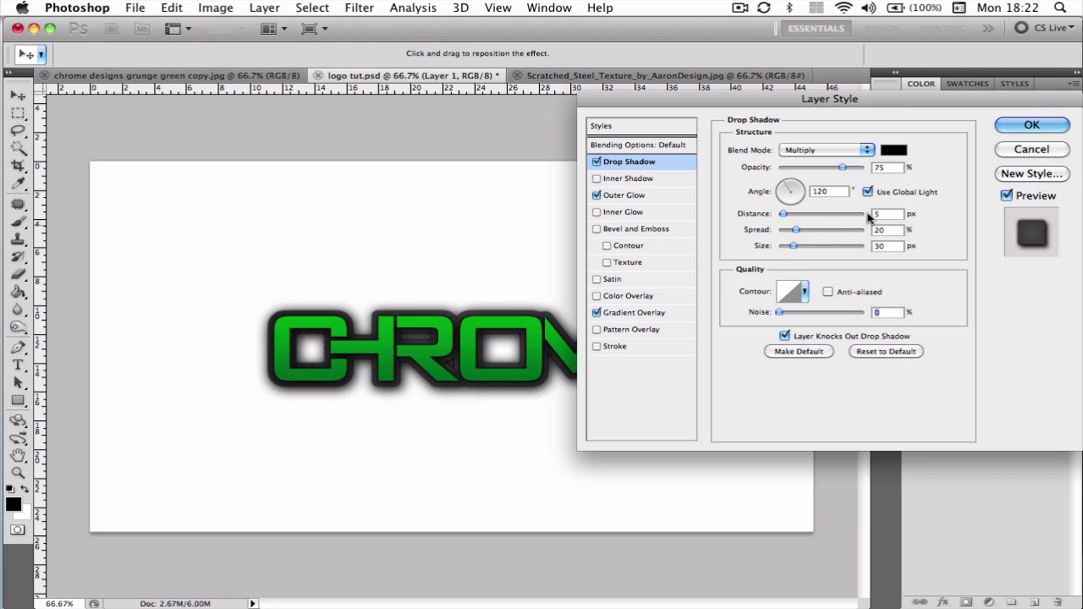
left_click(1037, 123)
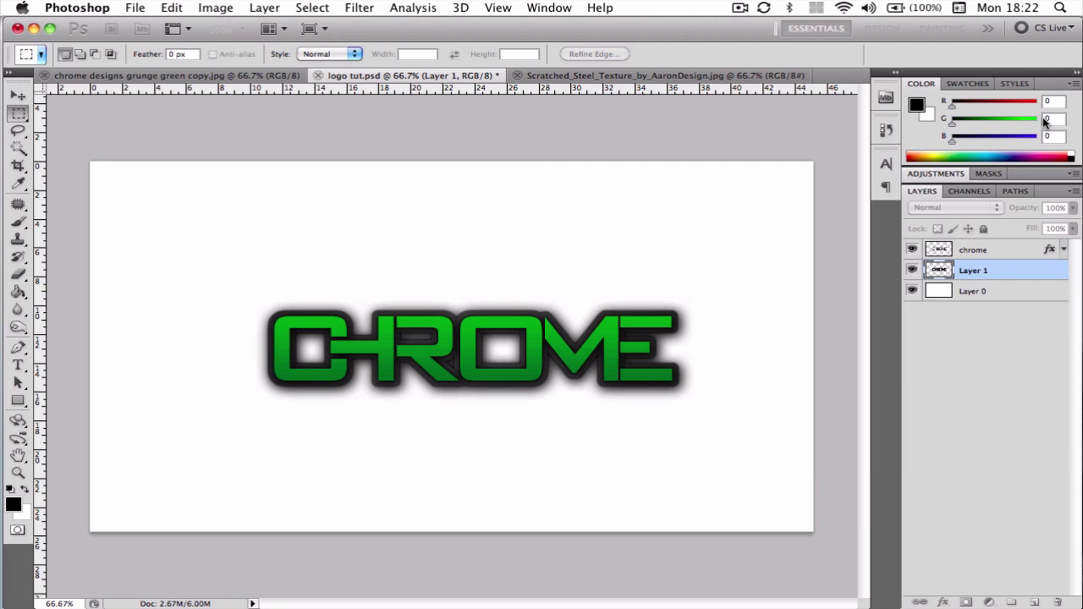
- Compare the reference documents, then load Layer 1's letter shape as a selection
left_click(645, 76)
left_click(173, 75)
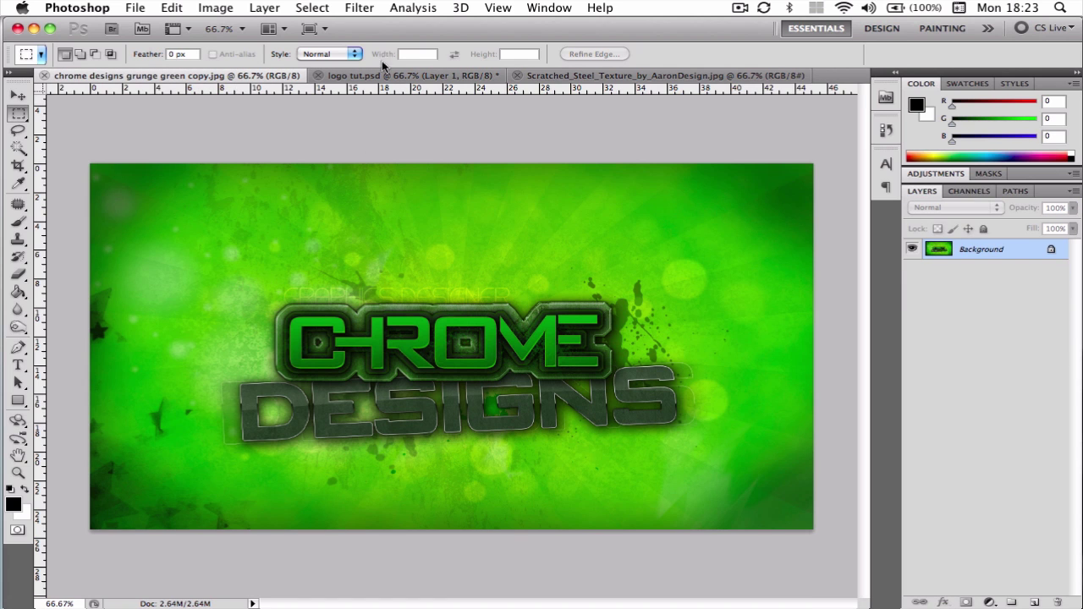
left_click(643, 76)
left_click(484, 76)
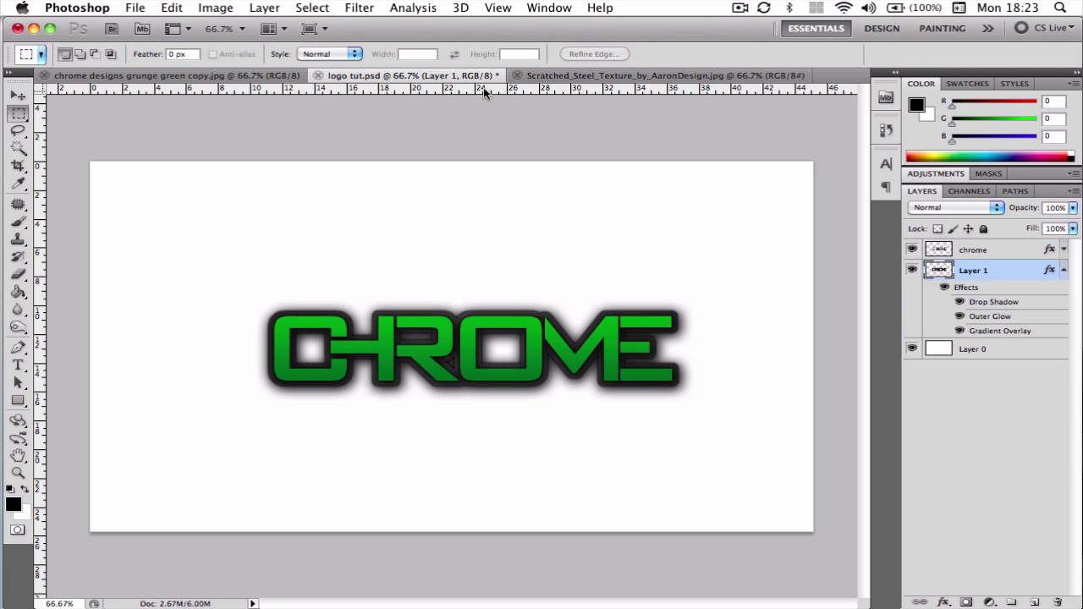
left_click(1063, 271)
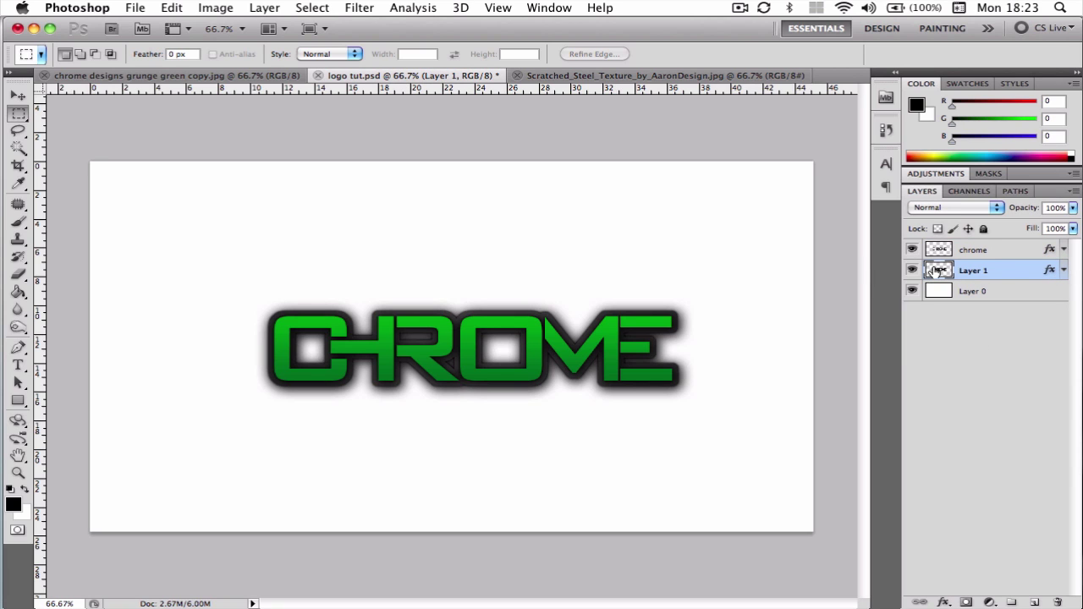
left_click(937, 271, "super")
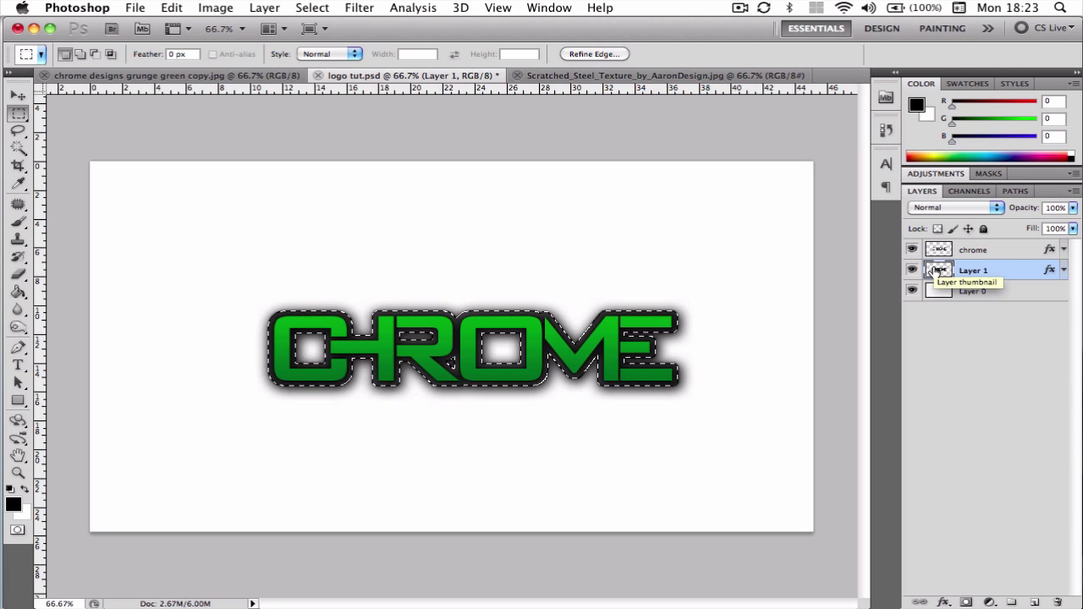
- Create Layer 2 and expand the selection by 15 pixels
left_click(1034, 602)
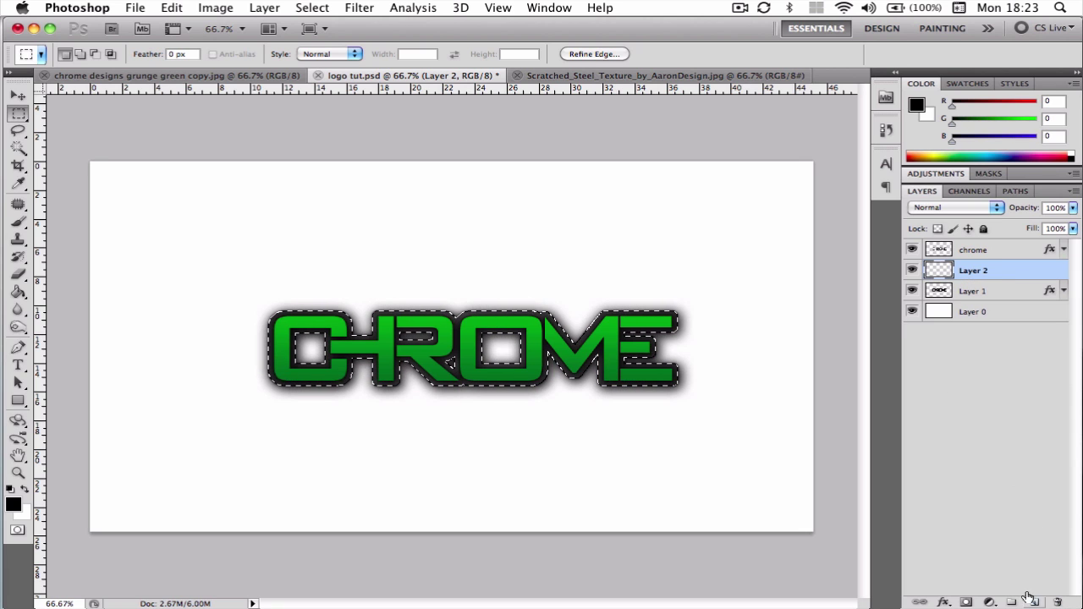
left_click(312, 8)
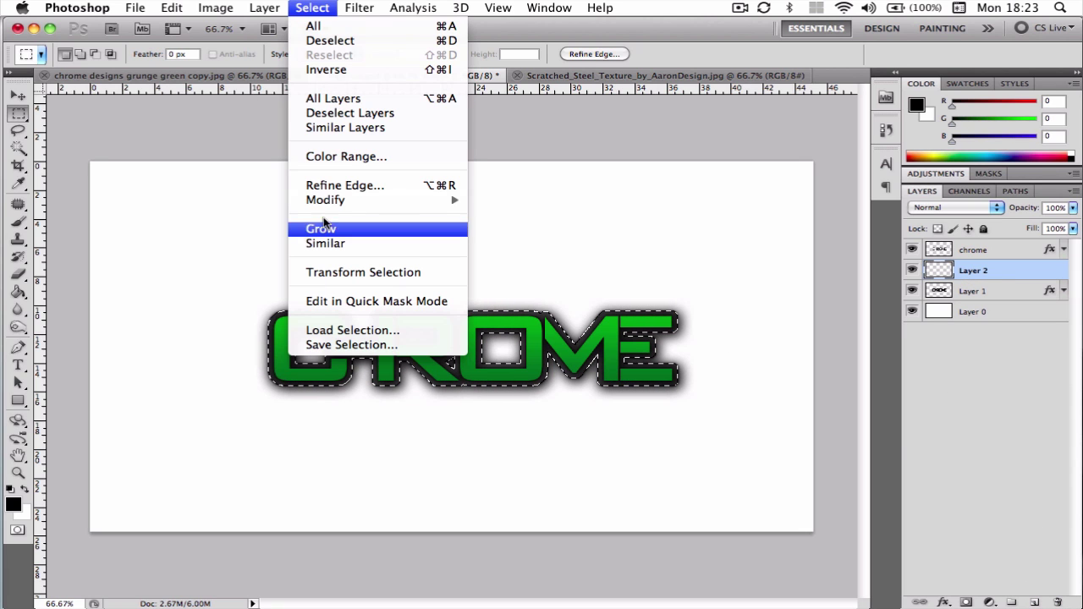
mouse_move(339, 201)
left_click(507, 229)
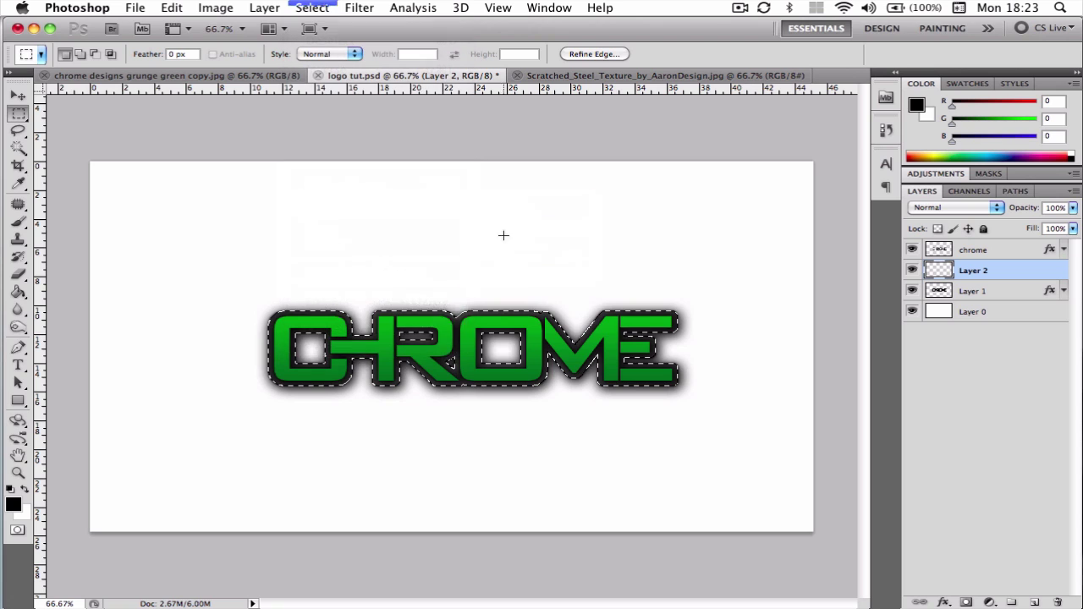
type("15")
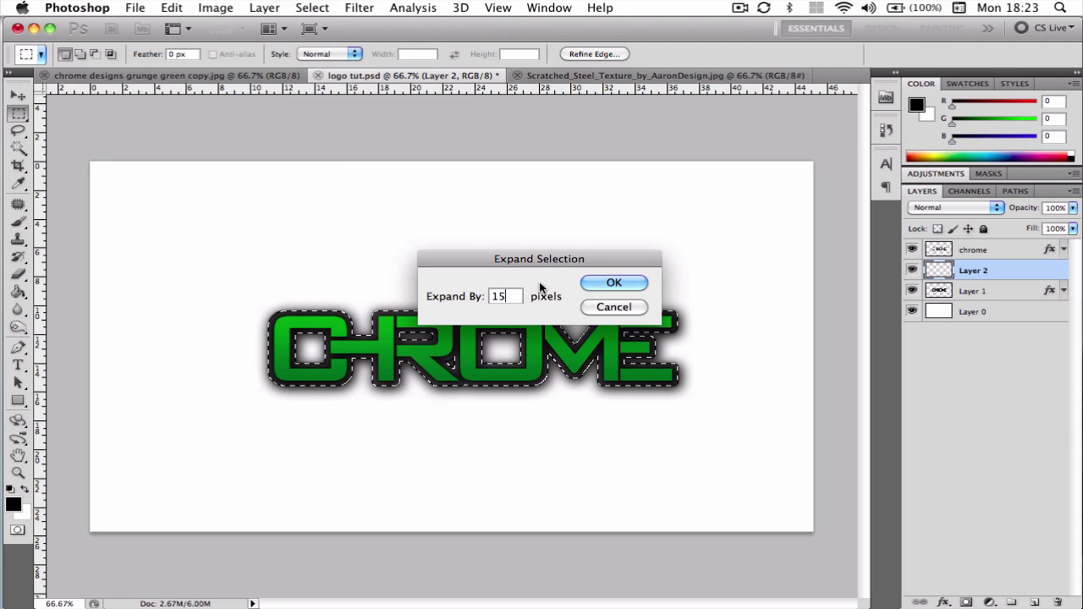
left_click(615, 283)
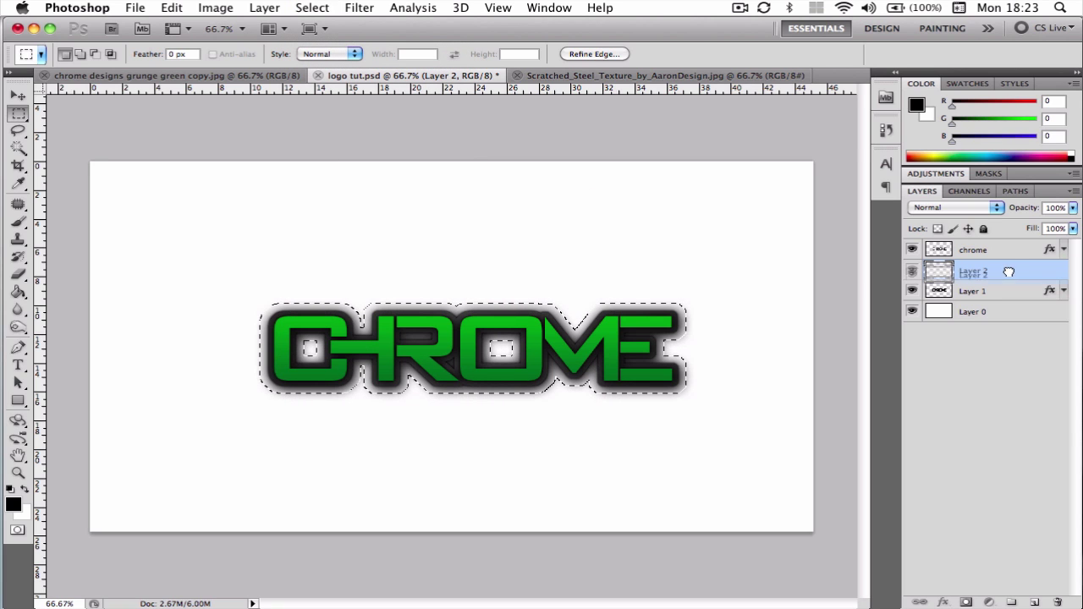
- Move Layer 2 below Layer 1 and fill the expanded selection black with the Paint Bucket
left_click_drag(1002, 271, 1005, 292)
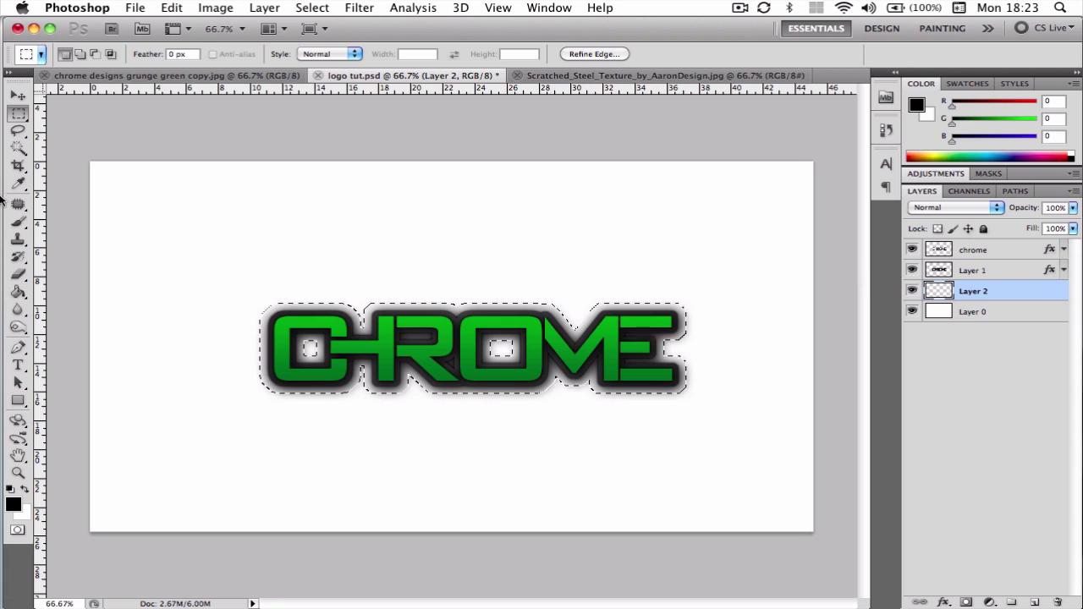
left_click(13, 294)
left_click(93, 305)
left_click(338, 315)
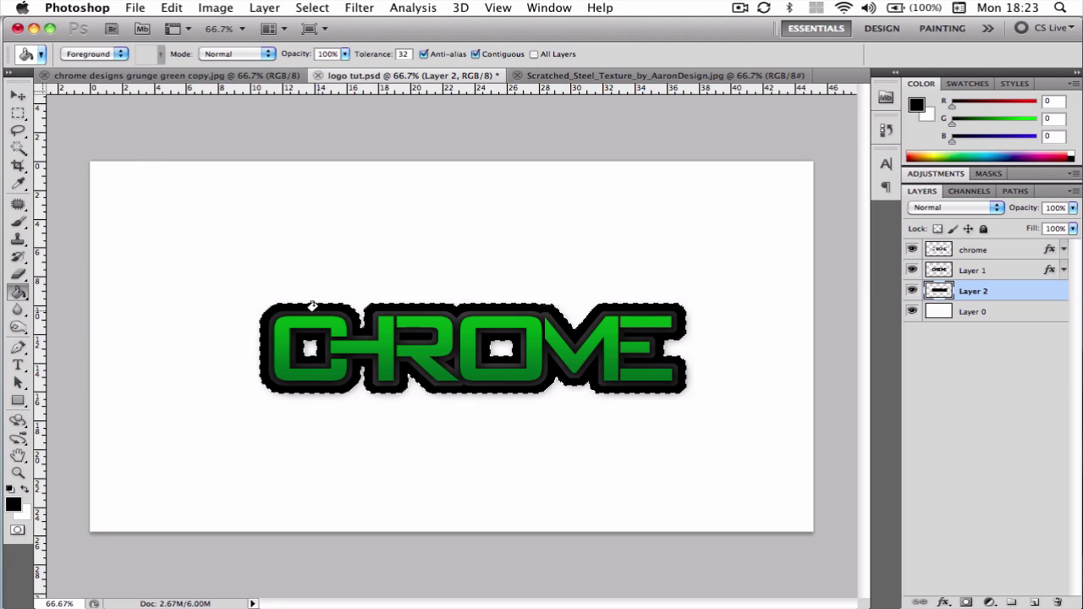
left_click(17, 113)
left_click(144, 111)
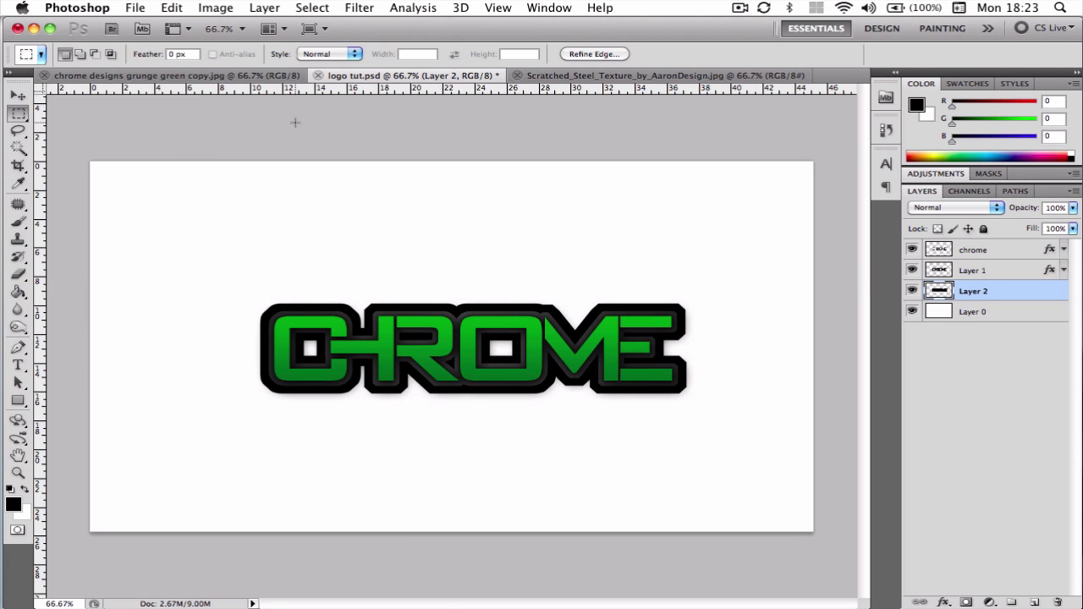
- Clear the CHROME selection and switch to the scratched steel texture document
left_click(296, 119)
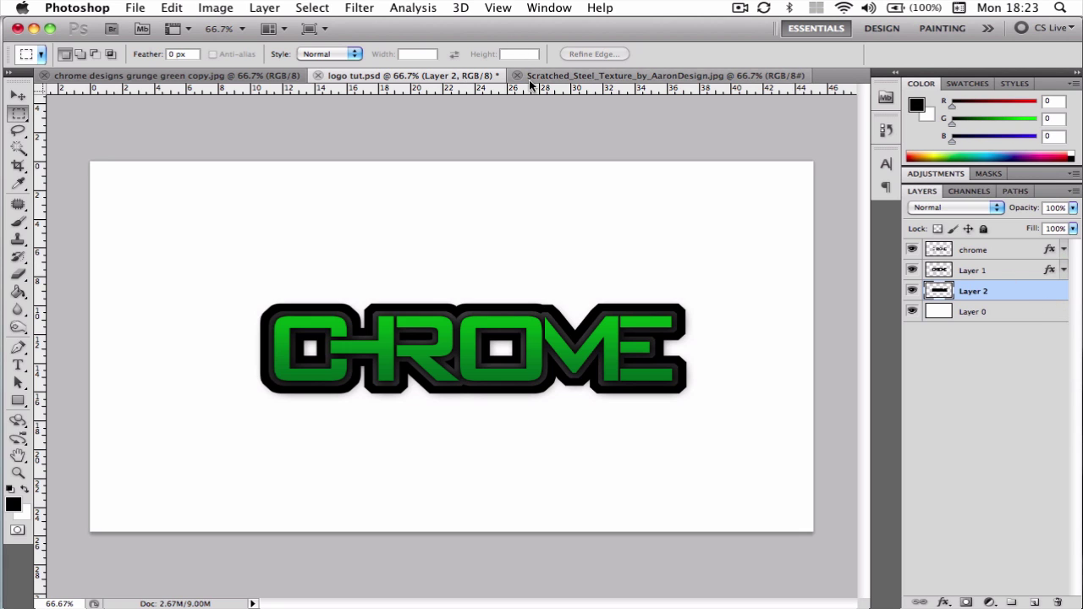
left_click(530, 75)
left_click(161, 76)
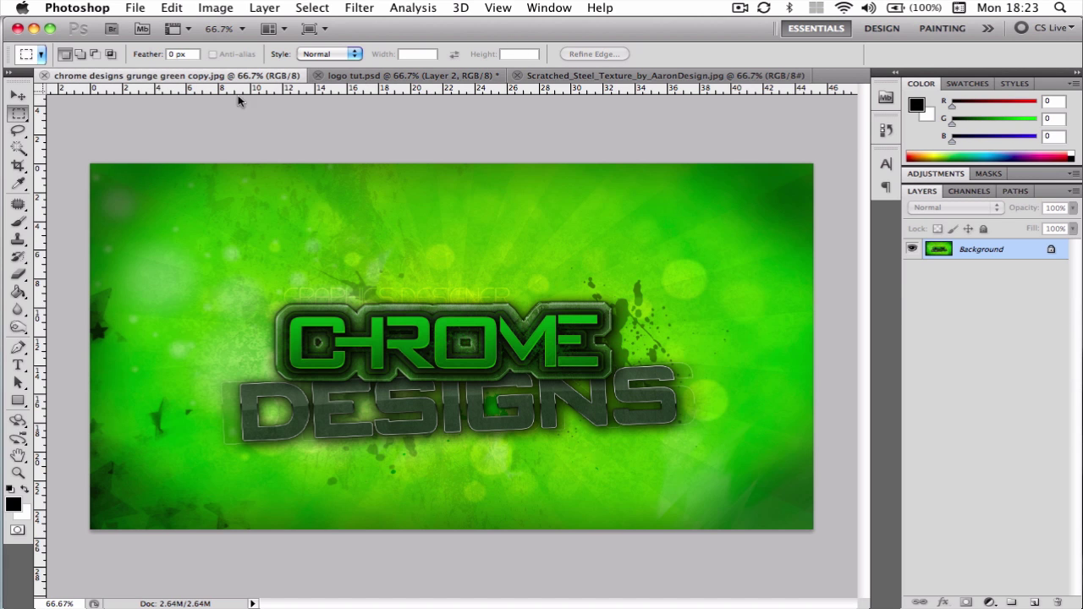
left_click(683, 77)
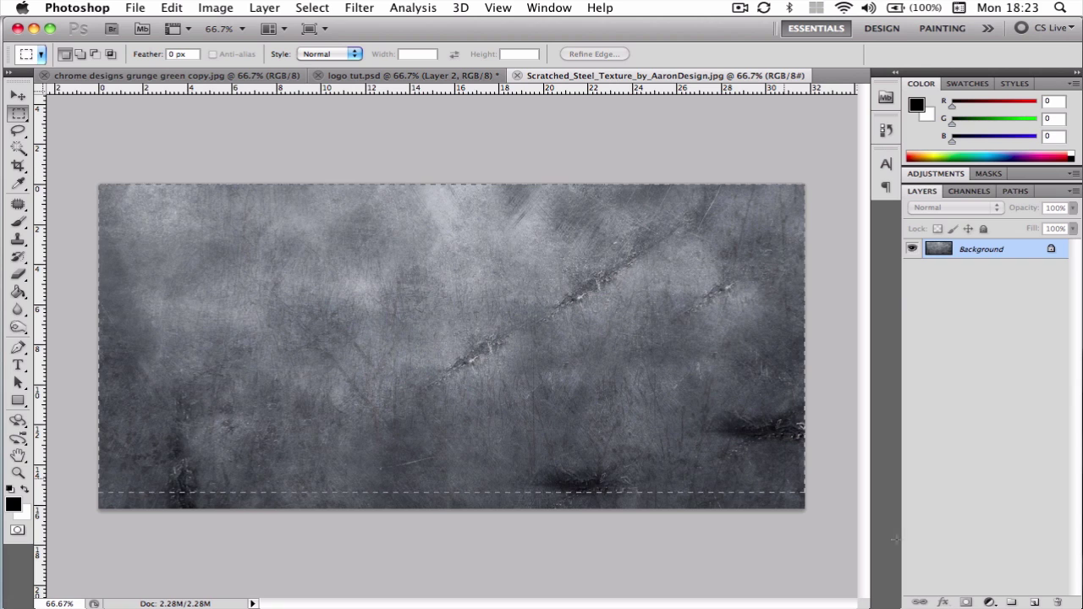
- Copy the whole steel texture and add a new Layer 3 in logo tut for it
left_click(171, 9)
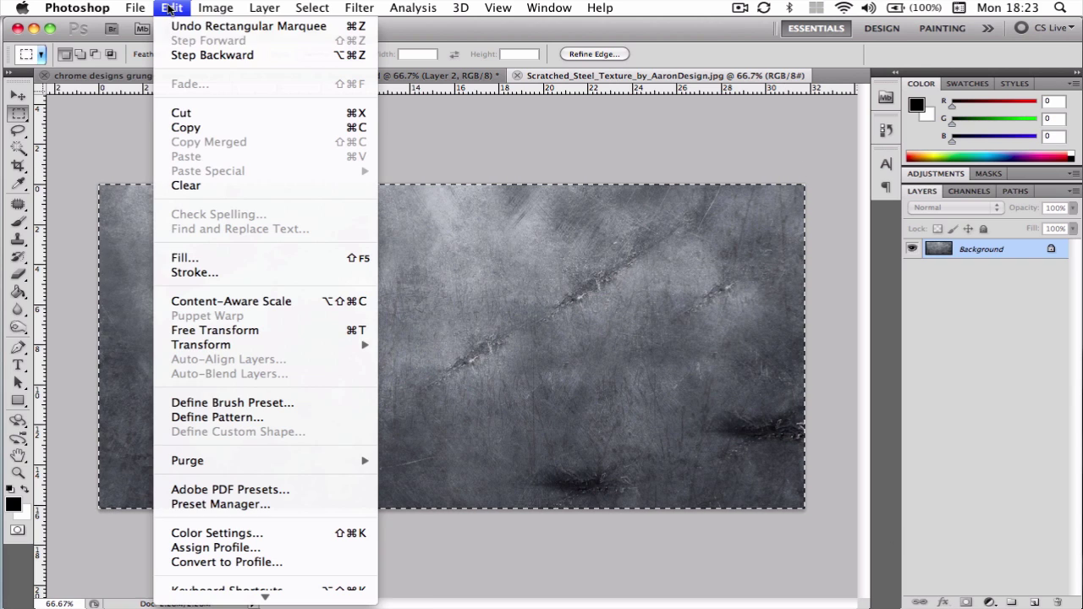
left_click(202, 126)
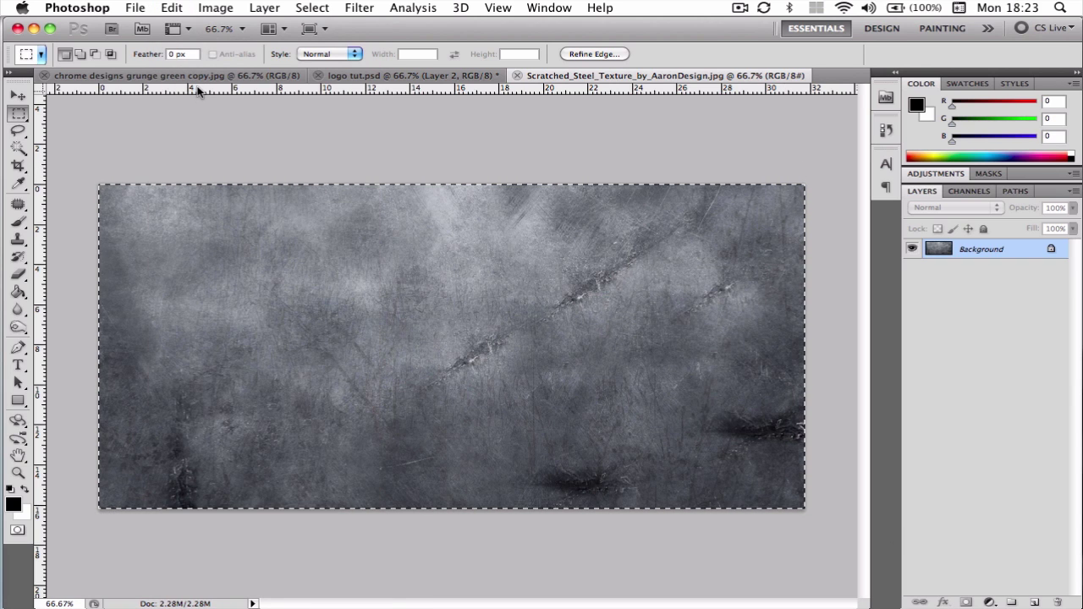
left_click(205, 77)
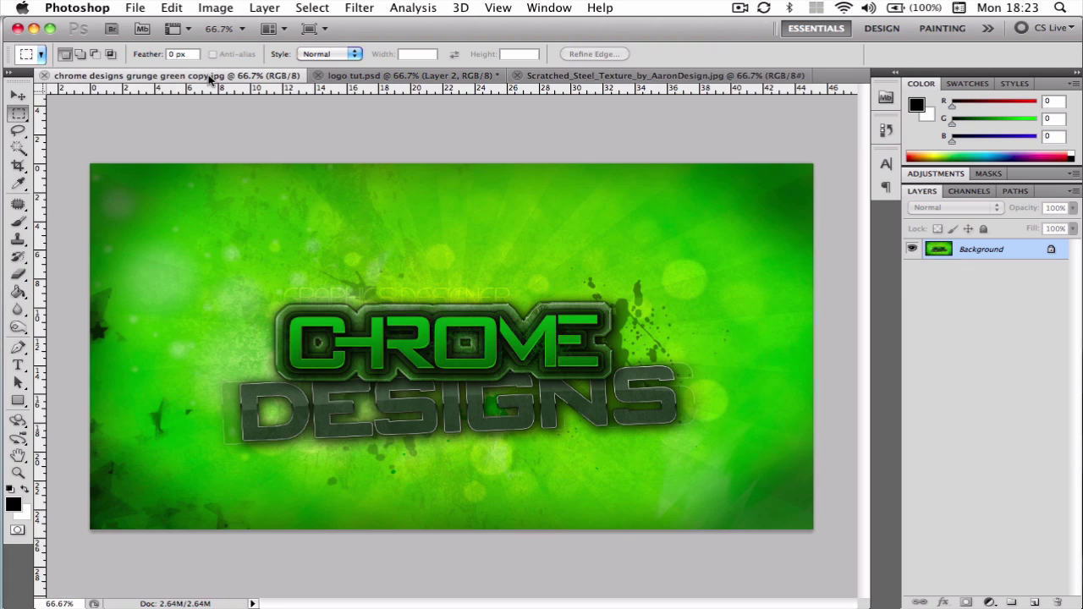
left_click(456, 76)
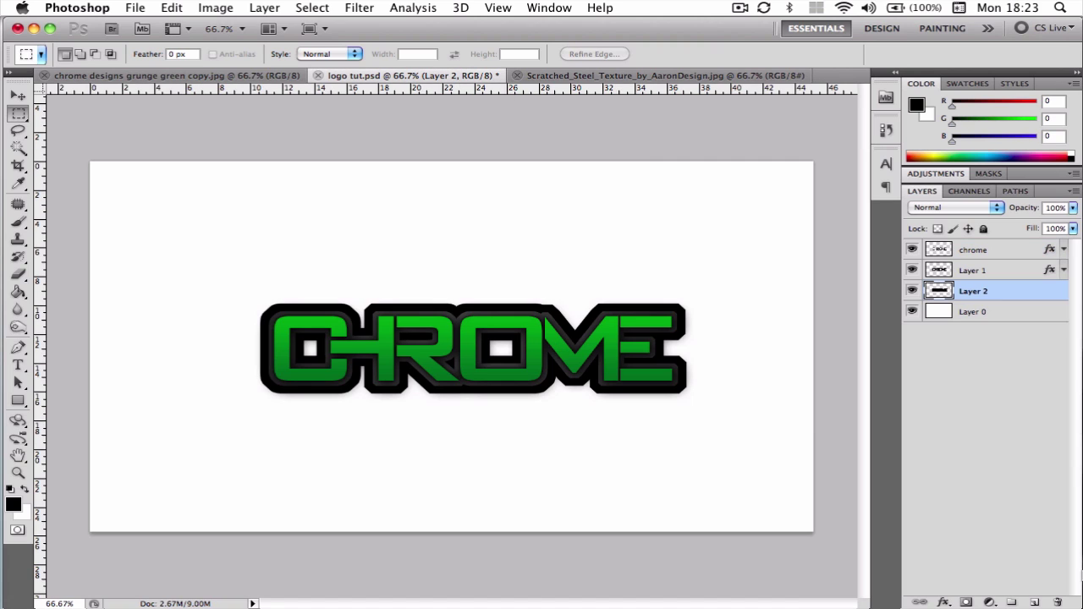
left_click(1036, 602)
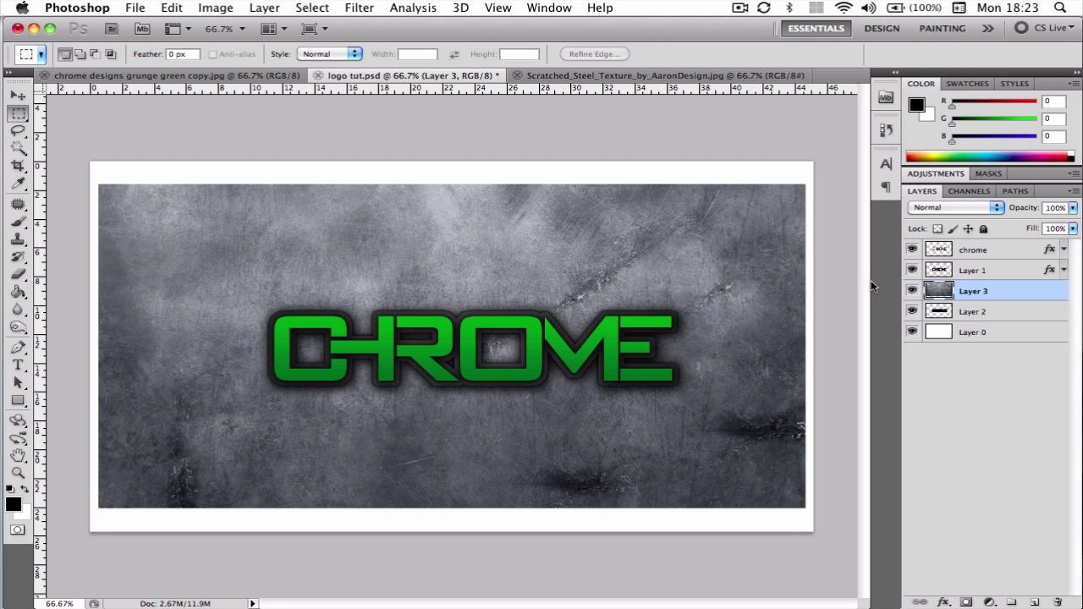
- Skew, shrink and position the steel texture behind CHROME, then clip it to Layer 2
key("ctrl+t")
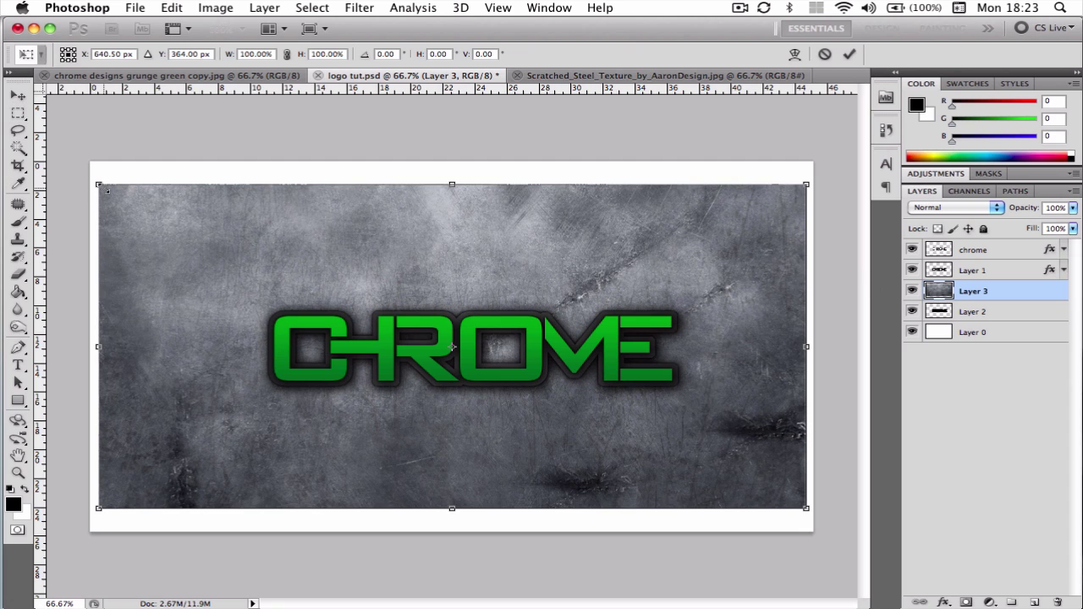
left_click_drag(100, 184, 170, 183)
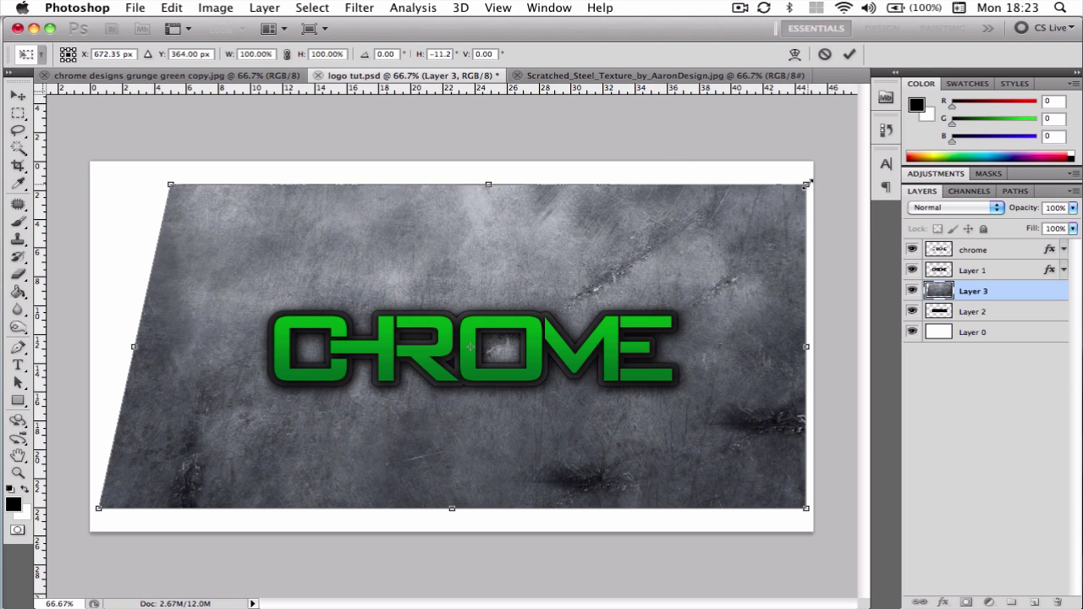
left_click_drag(808, 183, 694, 241)
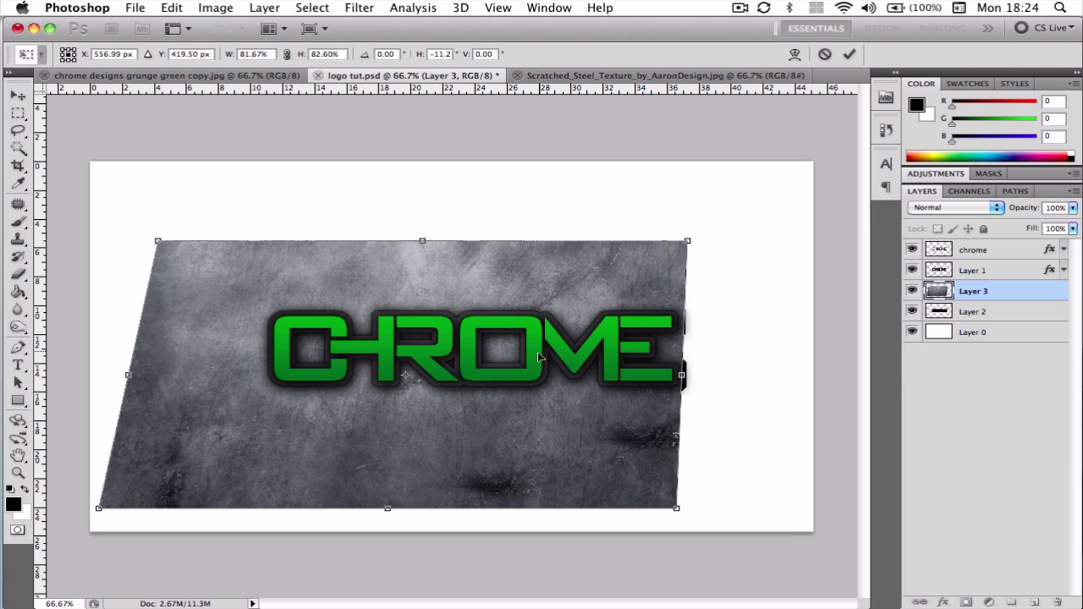
left_click_drag(513, 385, 605, 352)
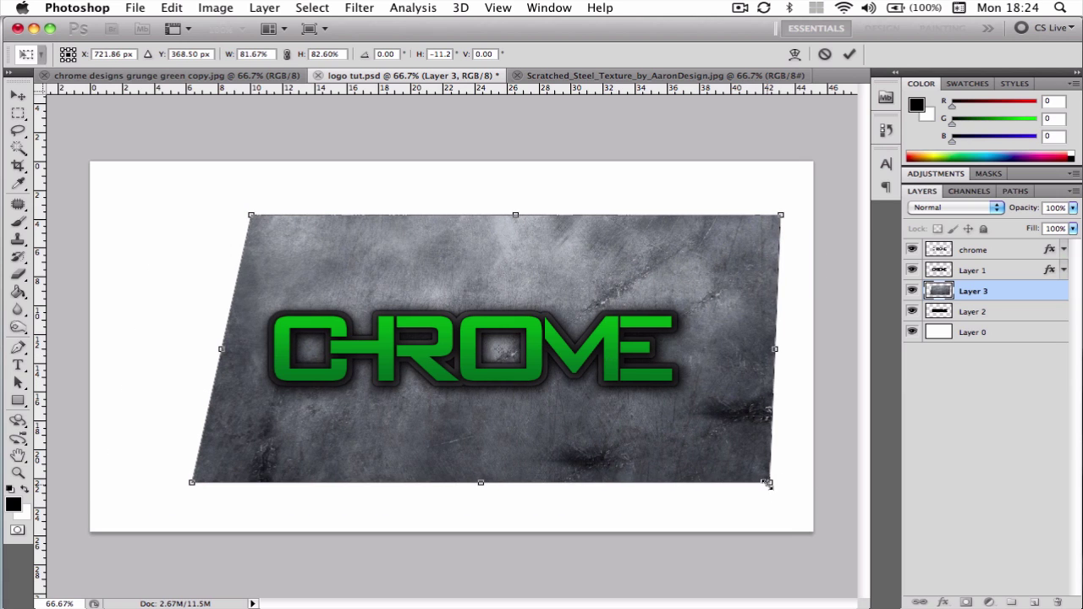
left_click_drag(768, 483, 708, 440)
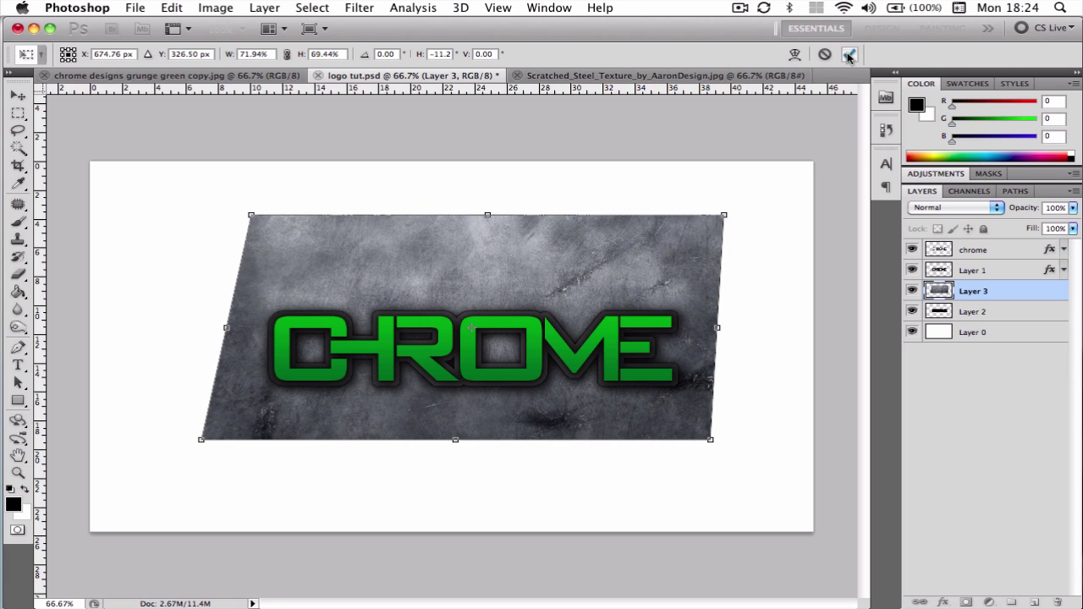
left_click(850, 55)
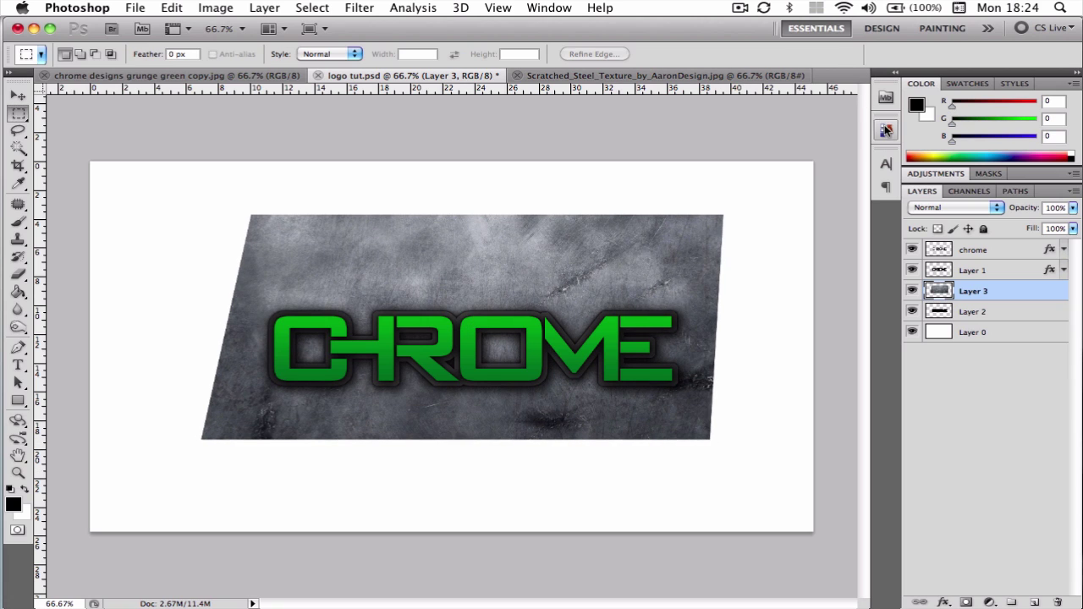
left_click(996, 303, "alt")
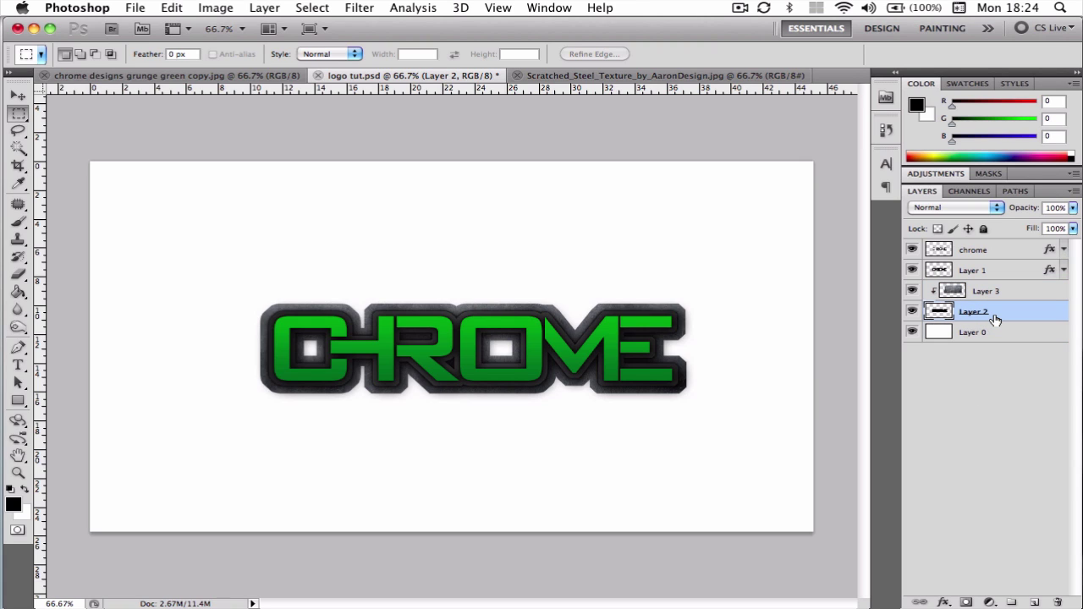
- Enable a Gradient Overlay on Layer 2 with its blend mode set to Overlay
double_click(1051, 317)
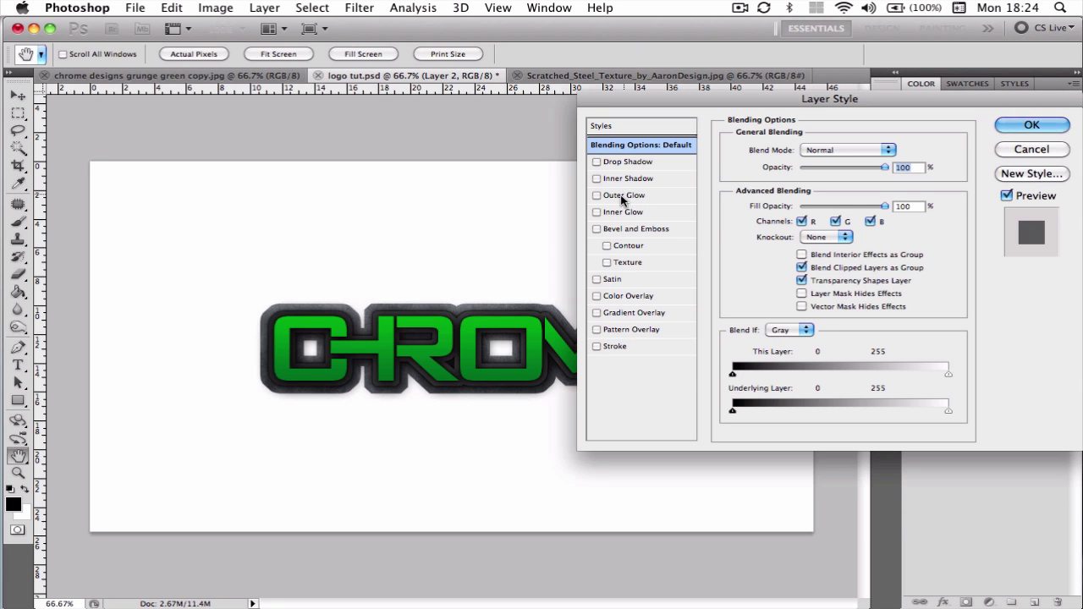
left_click(601, 312)
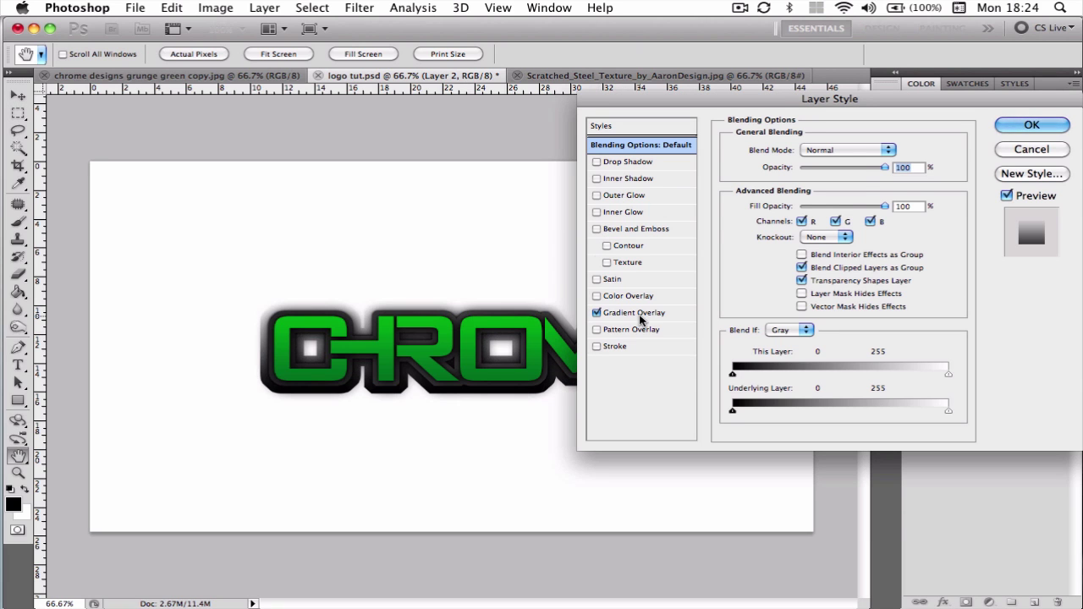
left_click(808, 151)
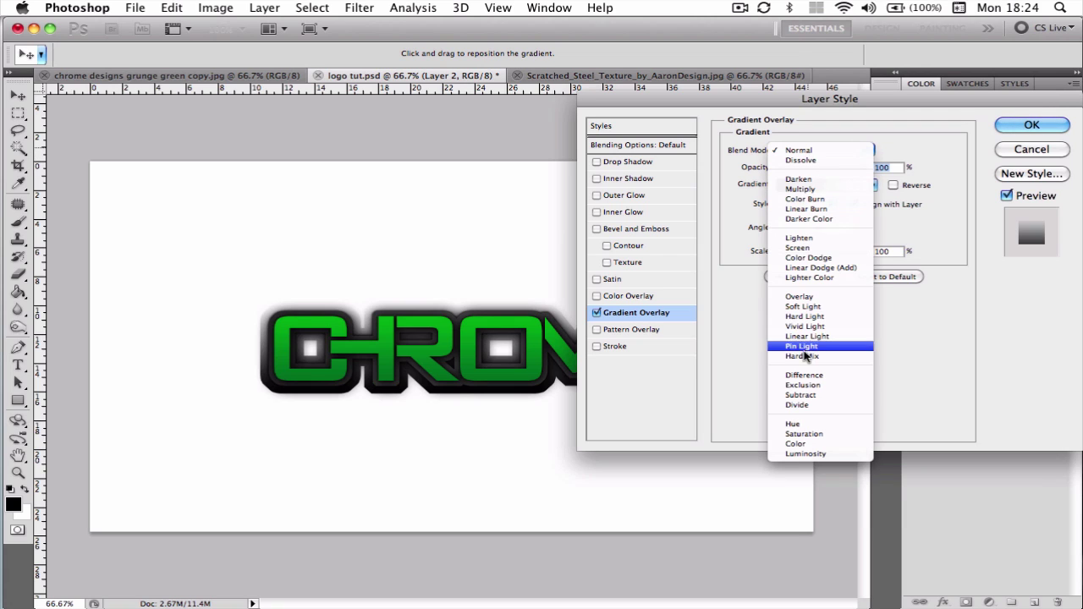
left_click(811, 296)
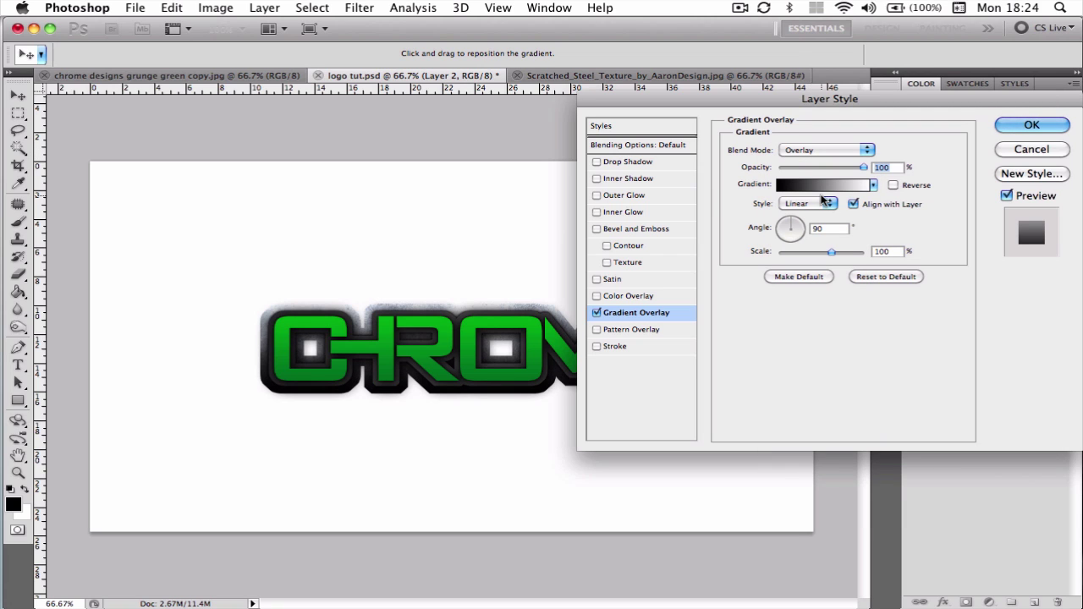
- Set the gradient stops to dark green #2f502b and brighter green #508c4a
left_click(821, 193)
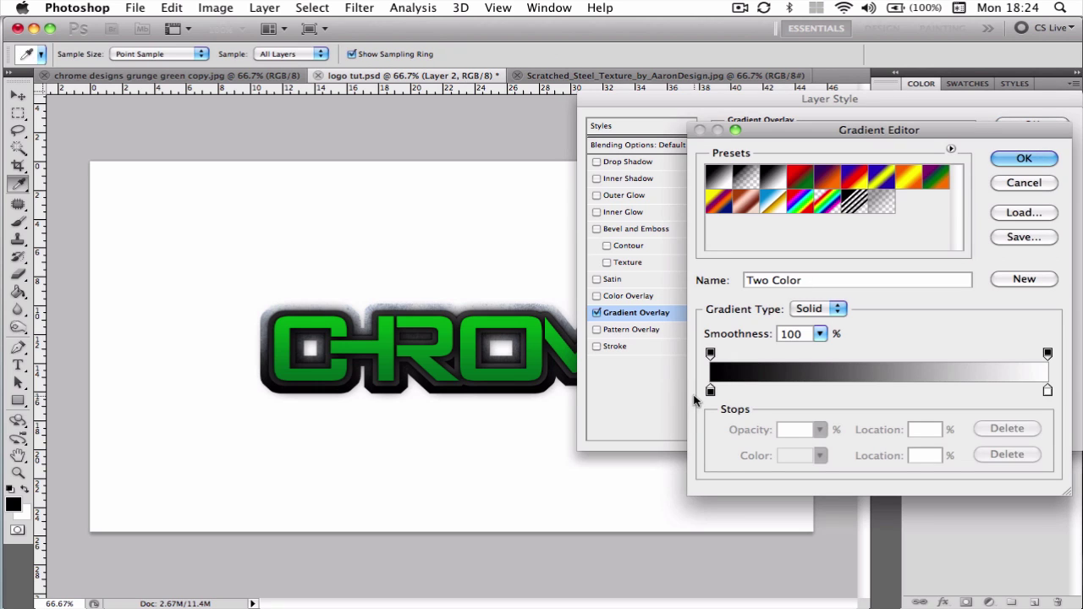
double_click(710, 392)
left_click_drag(726, 446, 725, 453)
left_click_drag(607, 440, 591, 449)
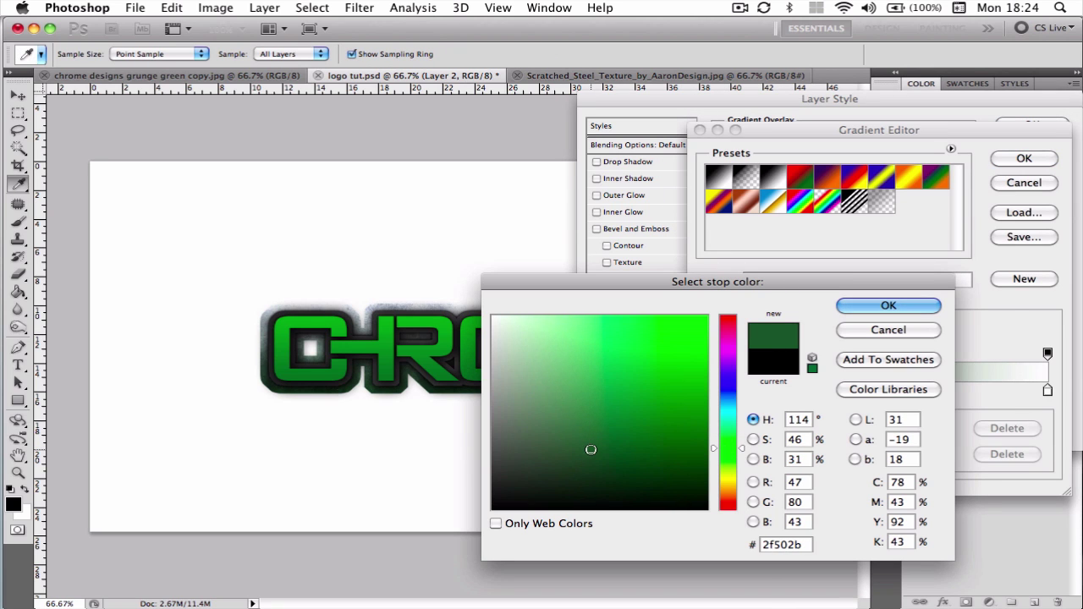
left_click(846, 304)
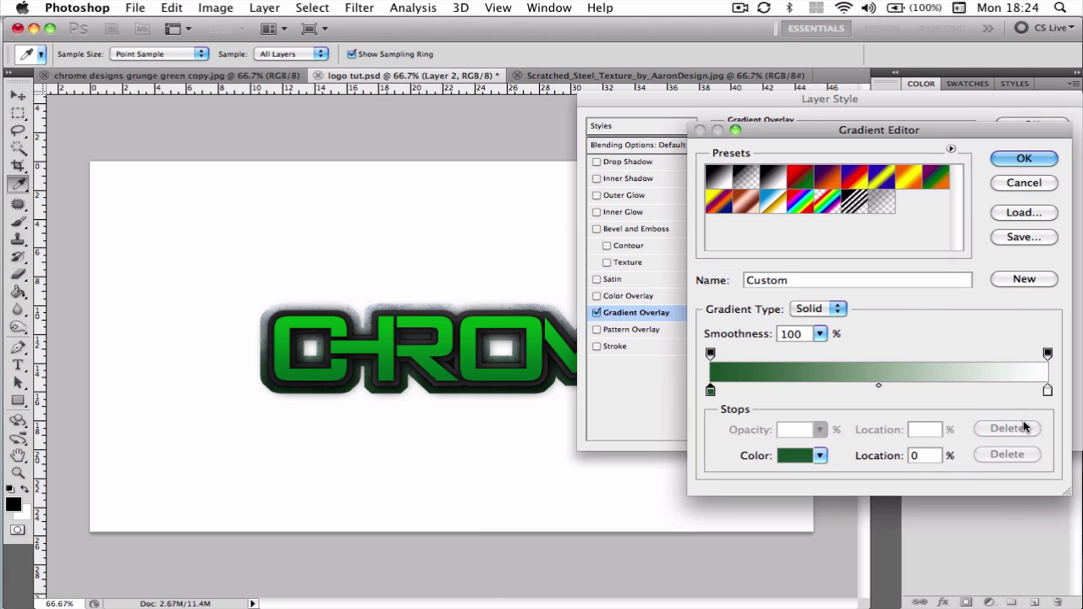
double_click(1048, 392)
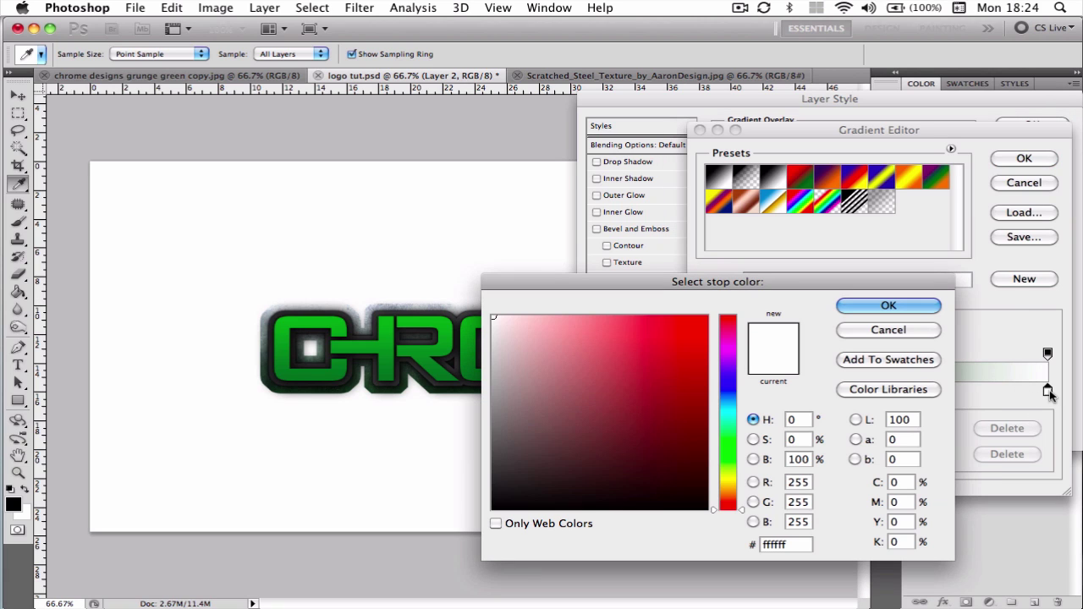
left_click_drag(728, 447, 727, 448)
mouse_move(601, 437)
left_mouse_down()
mouse_move(619, 430)
mouse_move(617, 385)
mouse_move(593, 402)
left_mouse_up()
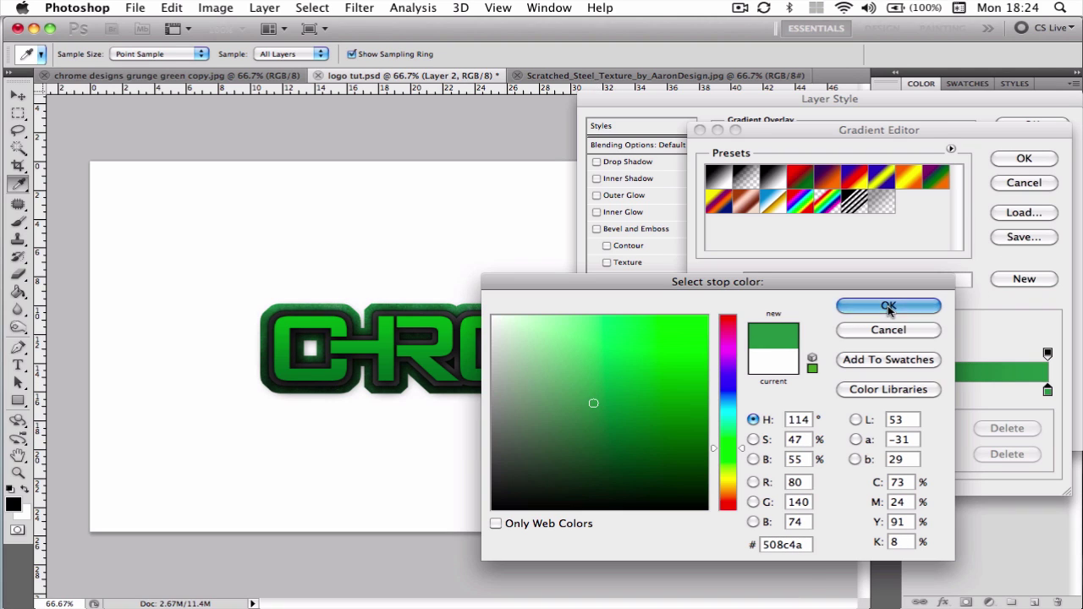
left_click(918, 305)
left_click(1024, 159)
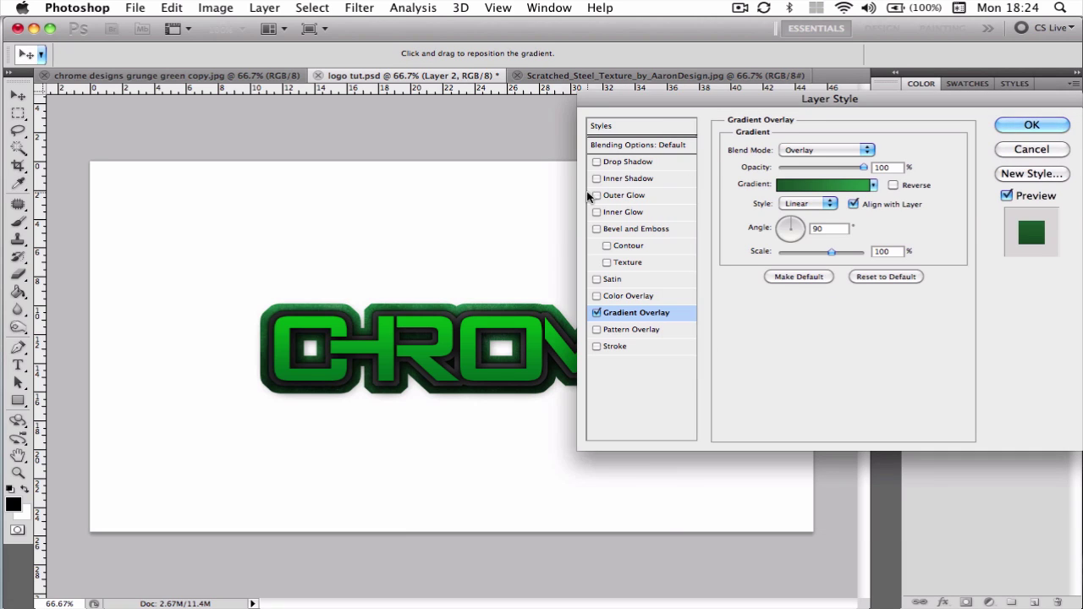
- Add a black Outer Glow in Normal blend mode to the border
left_click(597, 195)
left_click(628, 196)
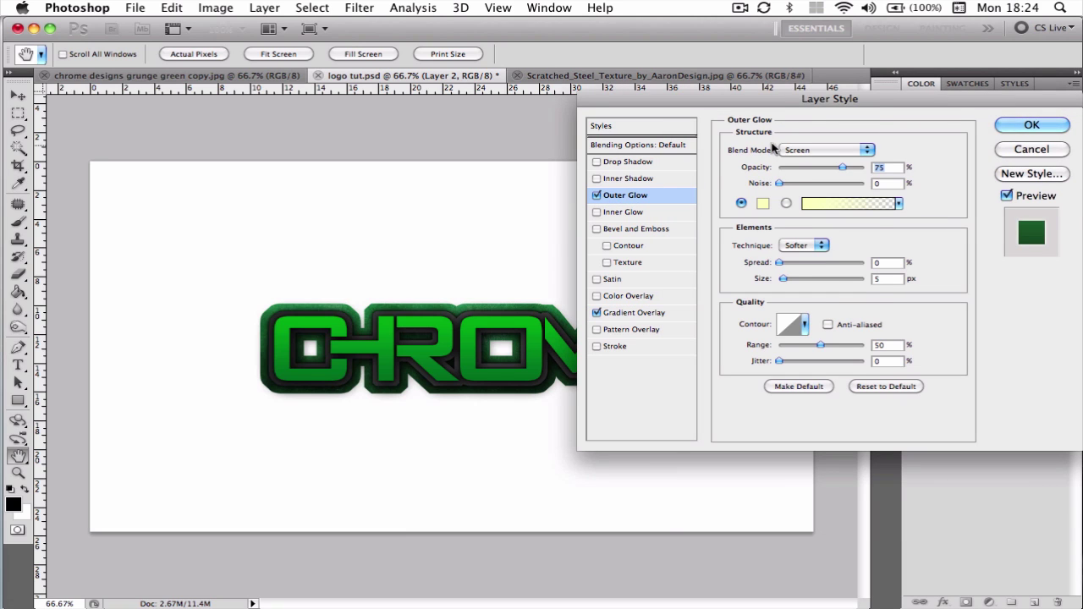
left_click(773, 152)
left_click(797, 53)
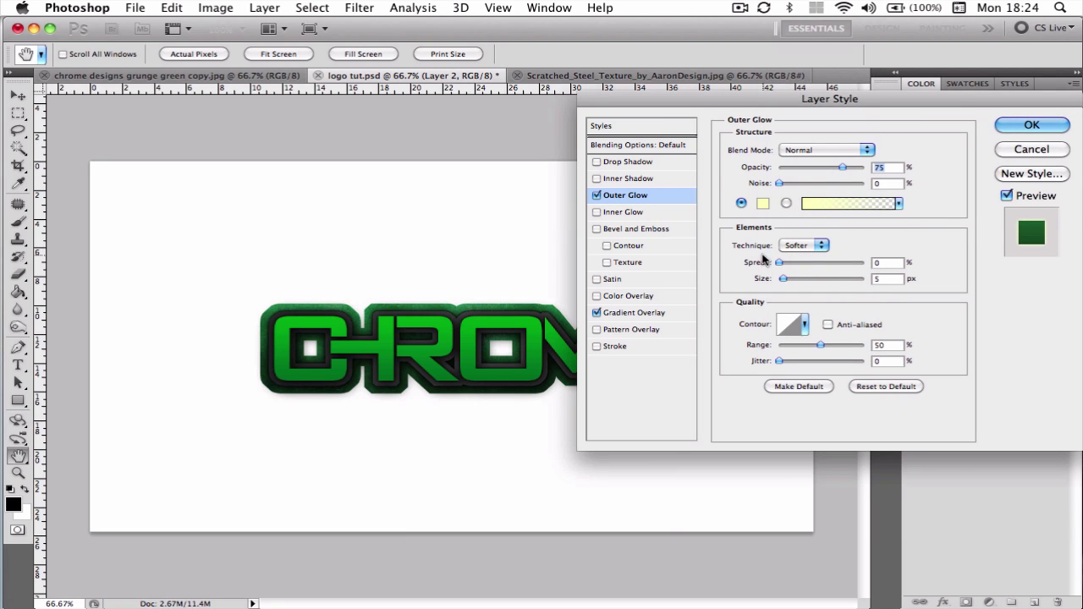
left_click(763, 203)
left_click(517, 509)
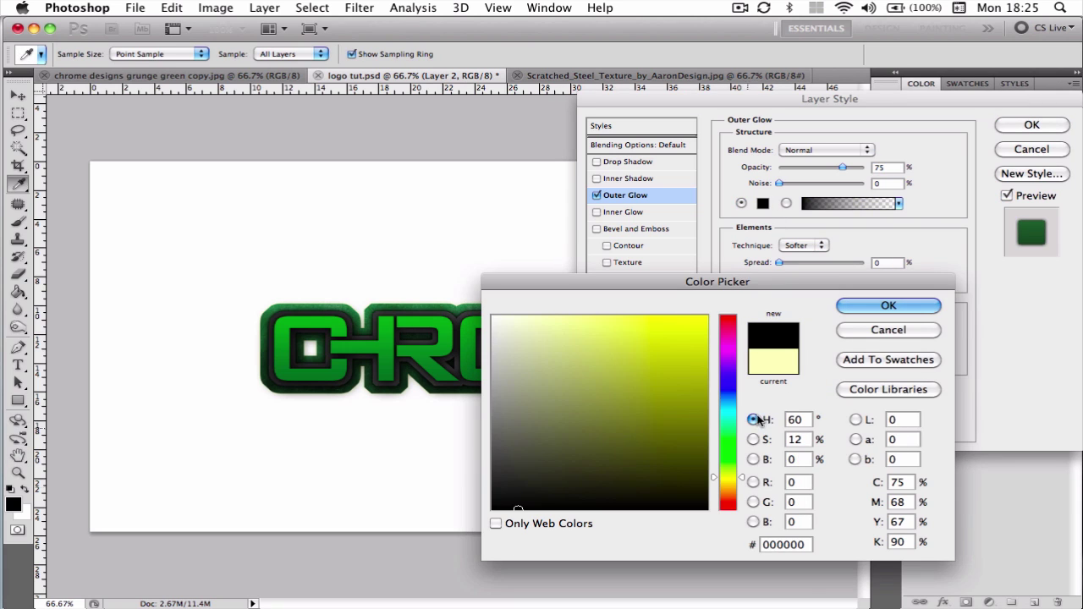
left_click(881, 305)
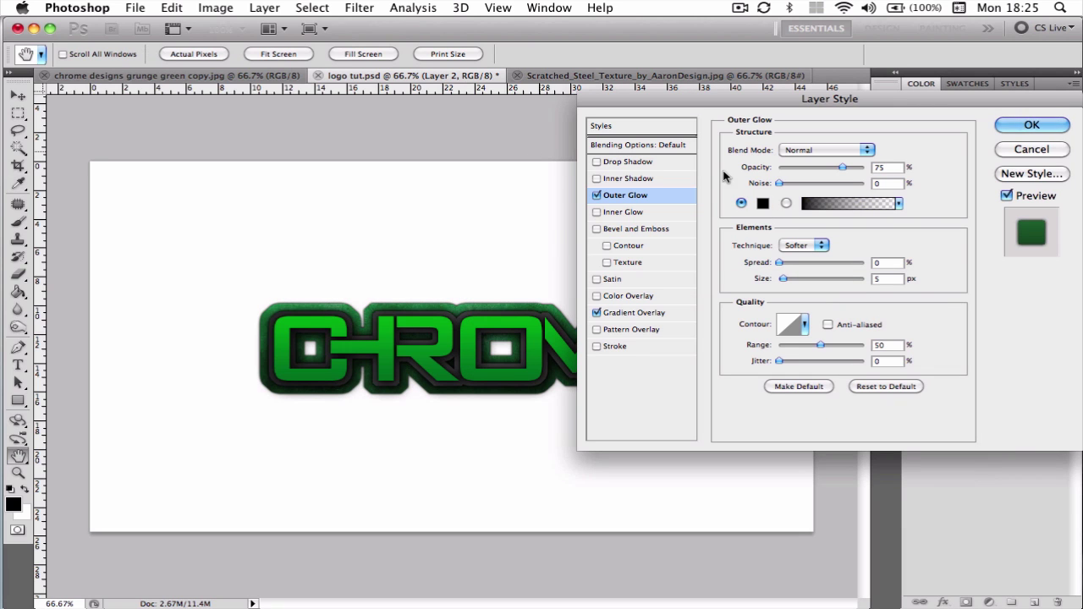
- Add a Drop Shadow with spread 20 and size 30, then apply the effects
left_click(666, 162)
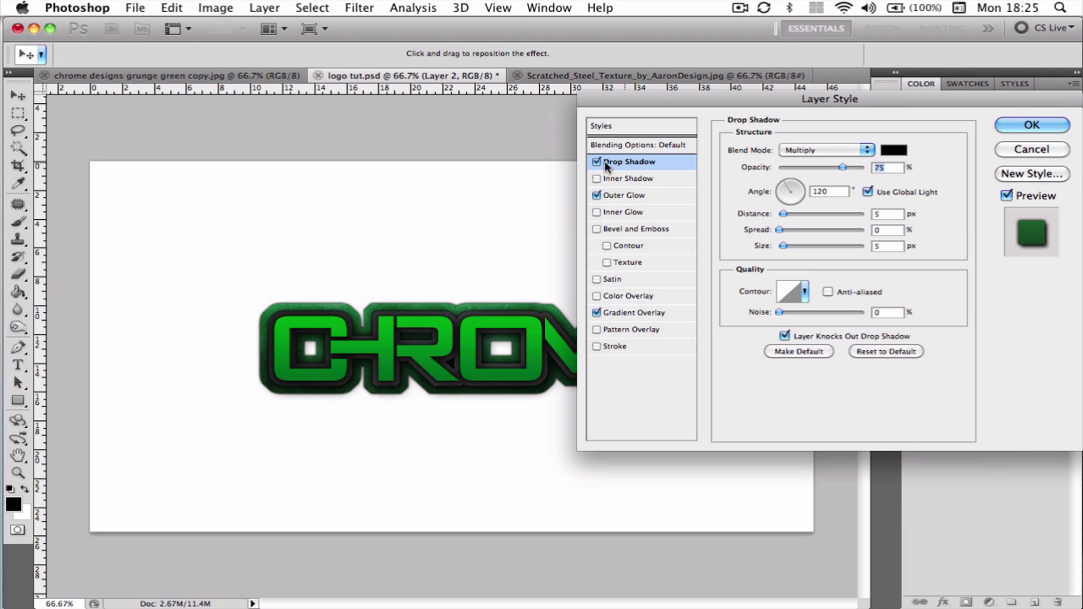
left_click(882, 230)
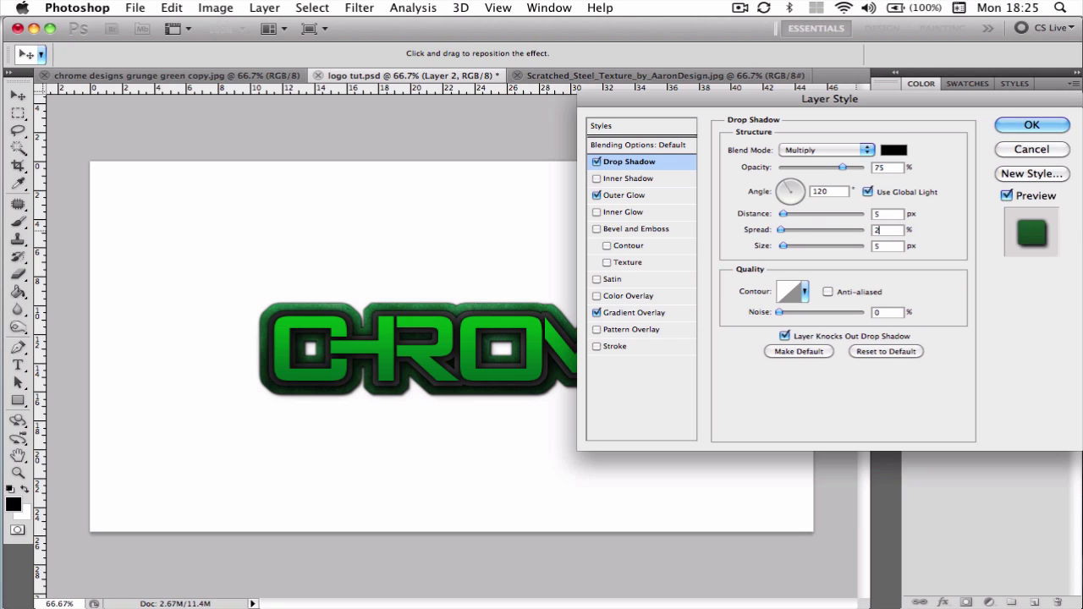
type("20")
key("Tab")
type("30")
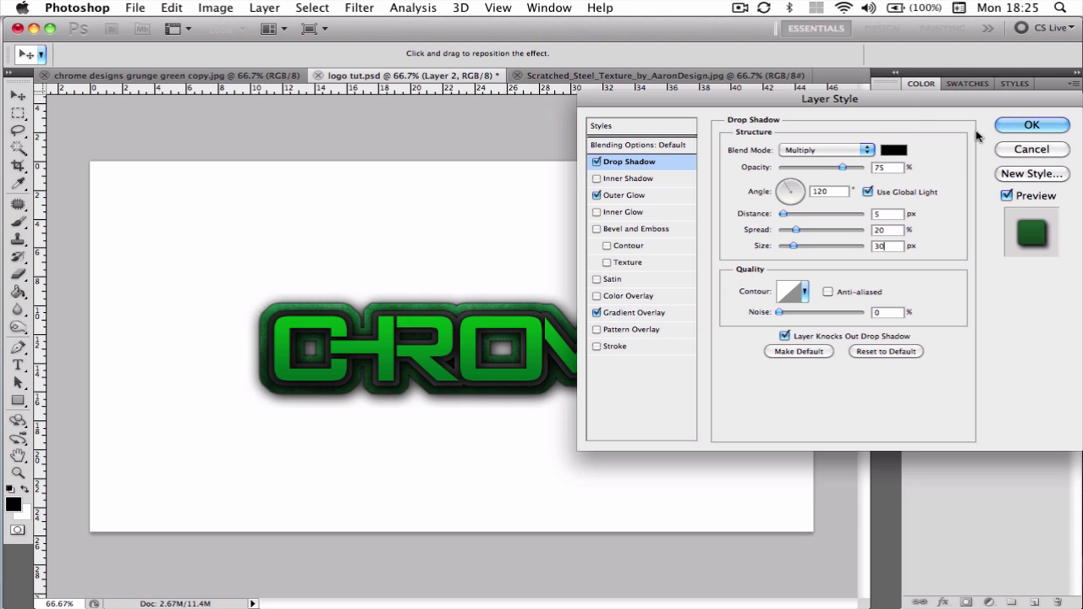
left_click(1030, 126)
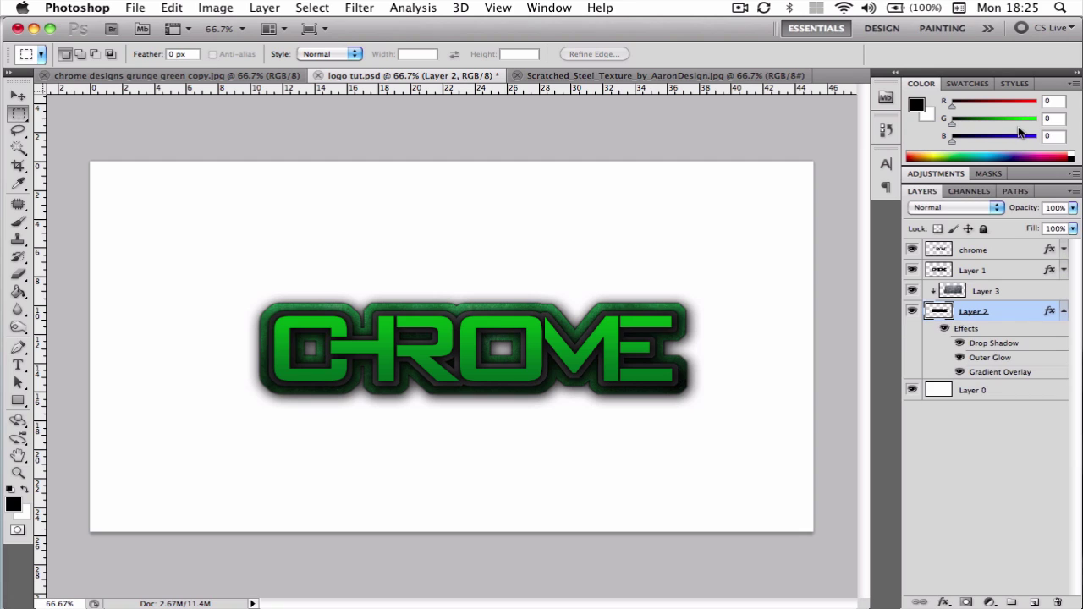
left_click(1063, 313)
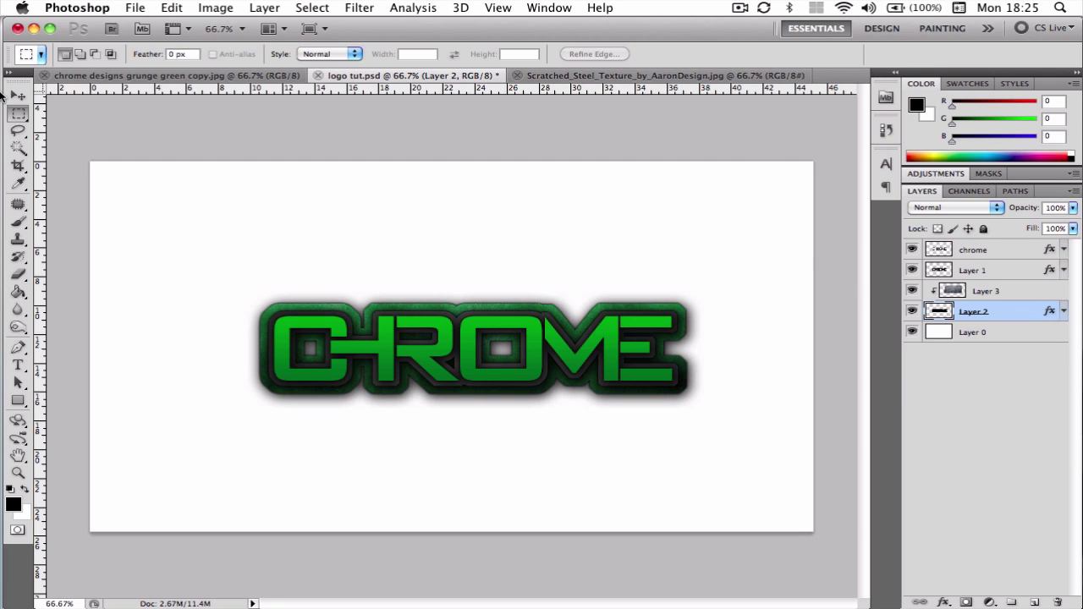
left_click(81, 75)
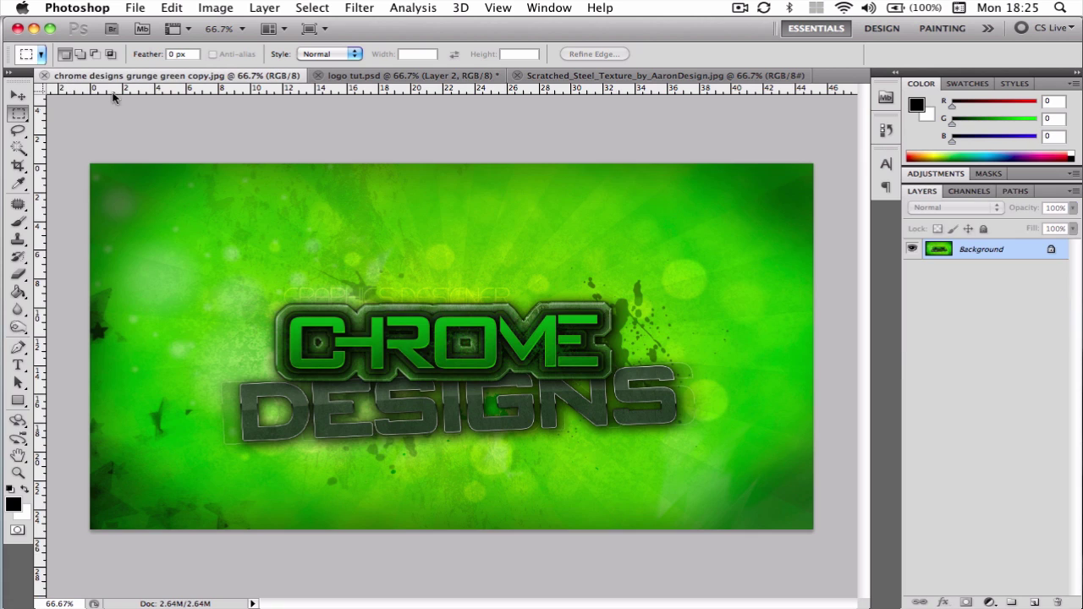
left_click(398, 77)
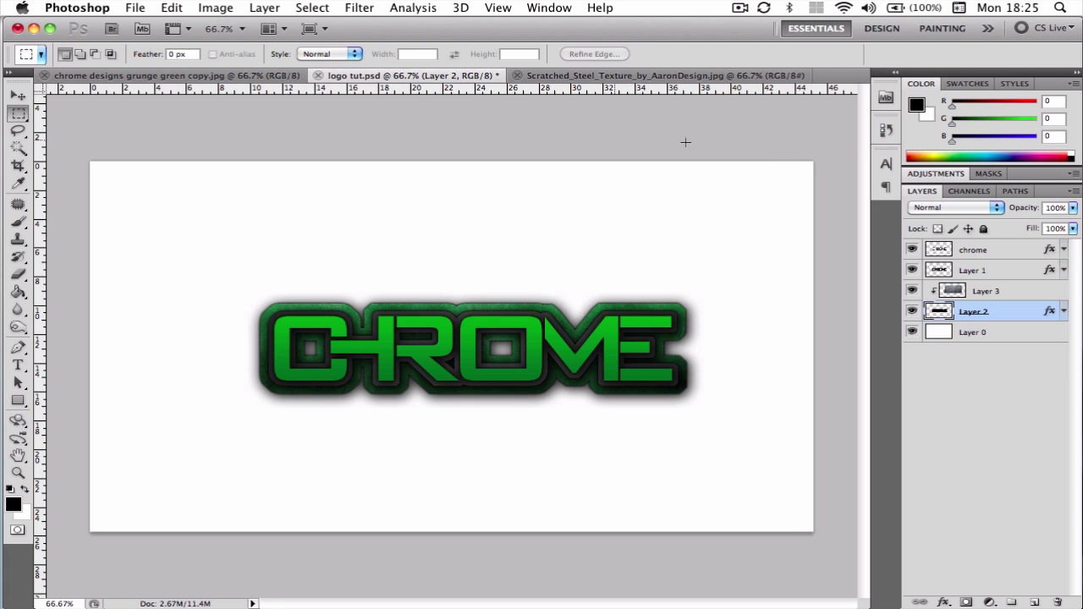
- Add Bevel and Emboss to CHROME without global light, Rolling Slope – Descending gloss, 0% shadow
double_click(1028, 252)
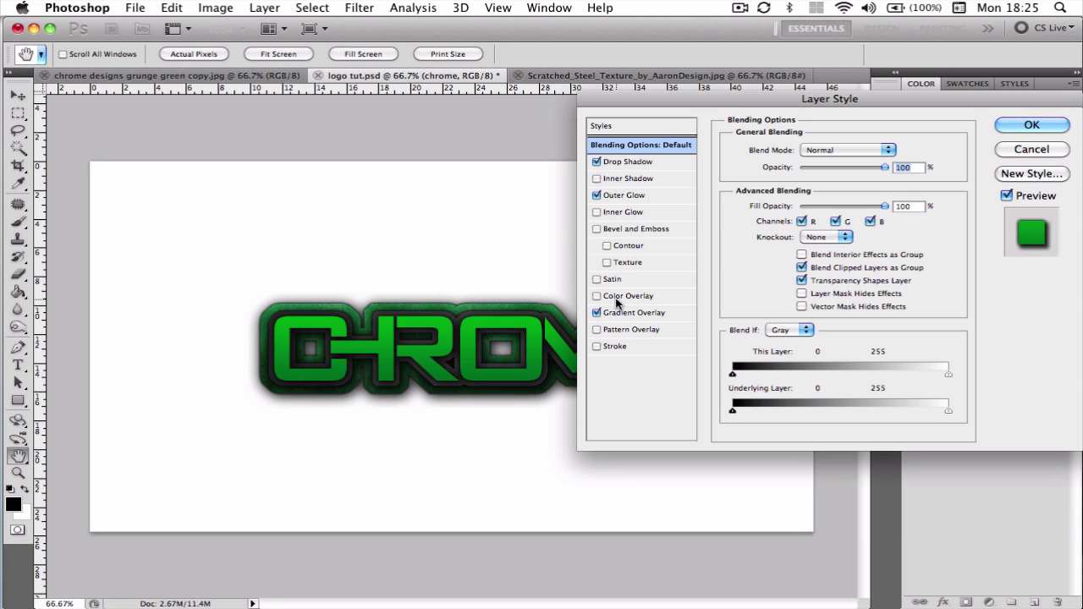
left_click(635, 230)
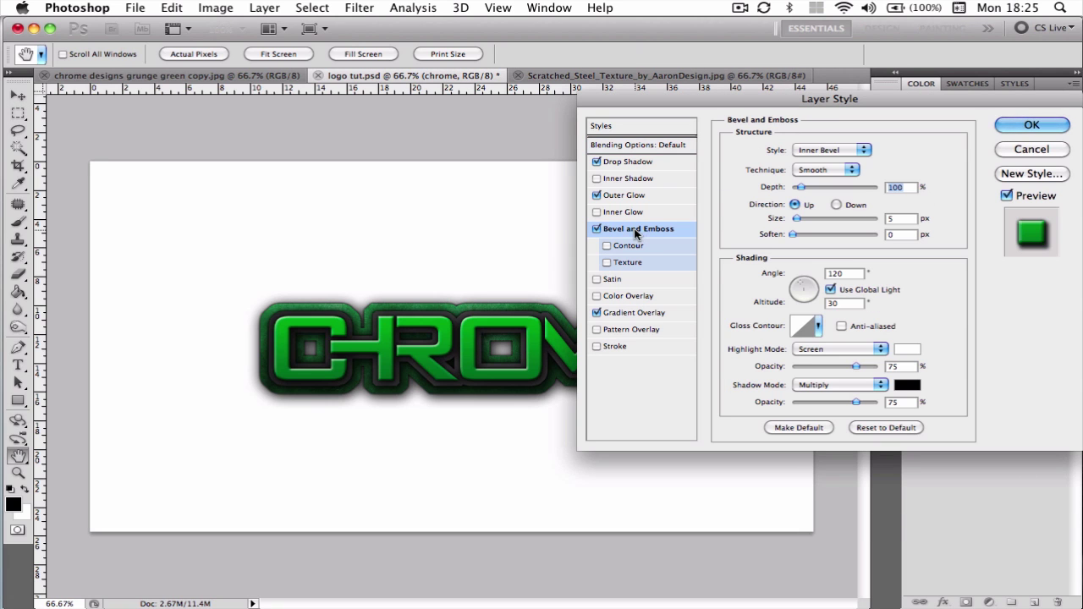
left_click(832, 291)
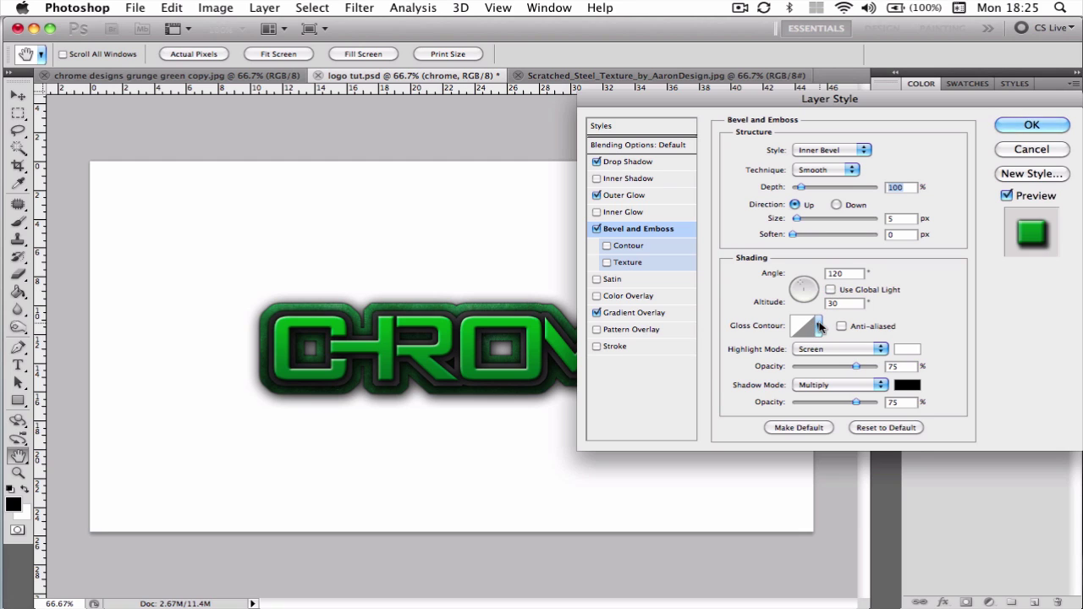
left_click(819, 327)
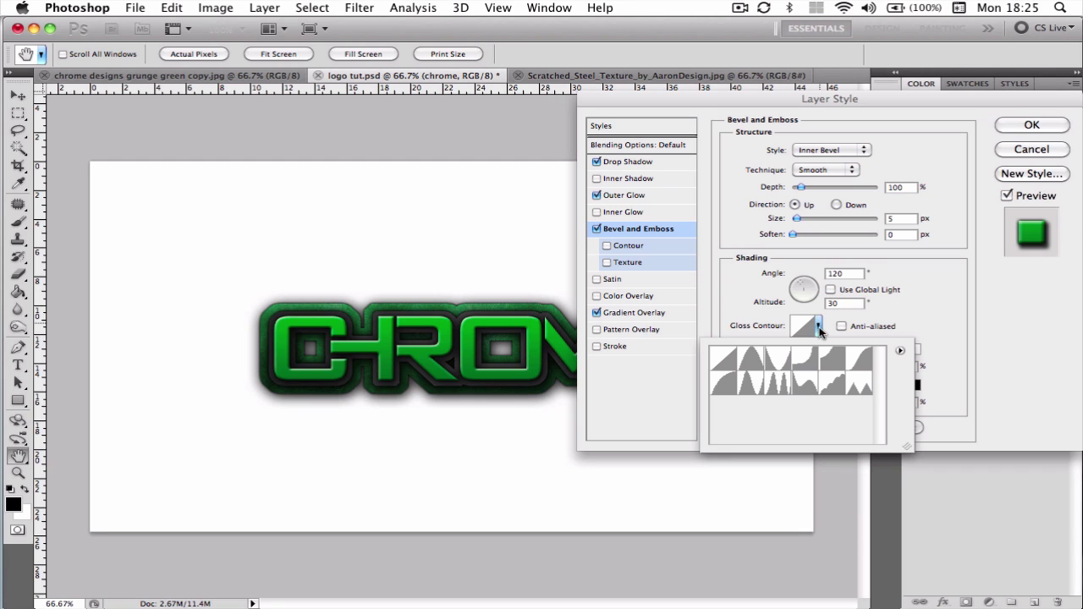
double_click(804, 388)
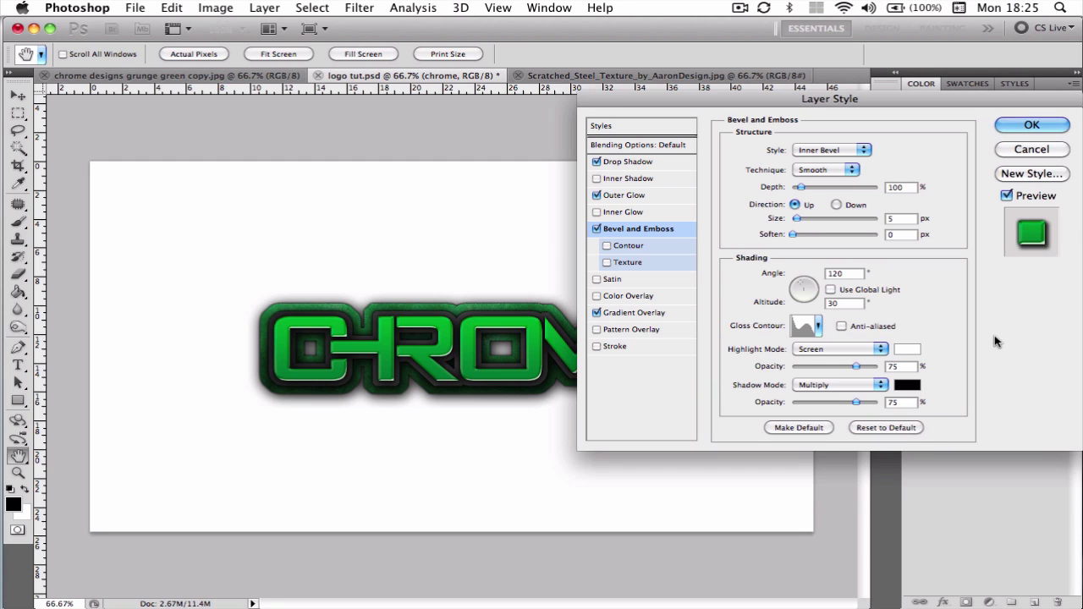
left_click_drag(859, 406, 744, 415)
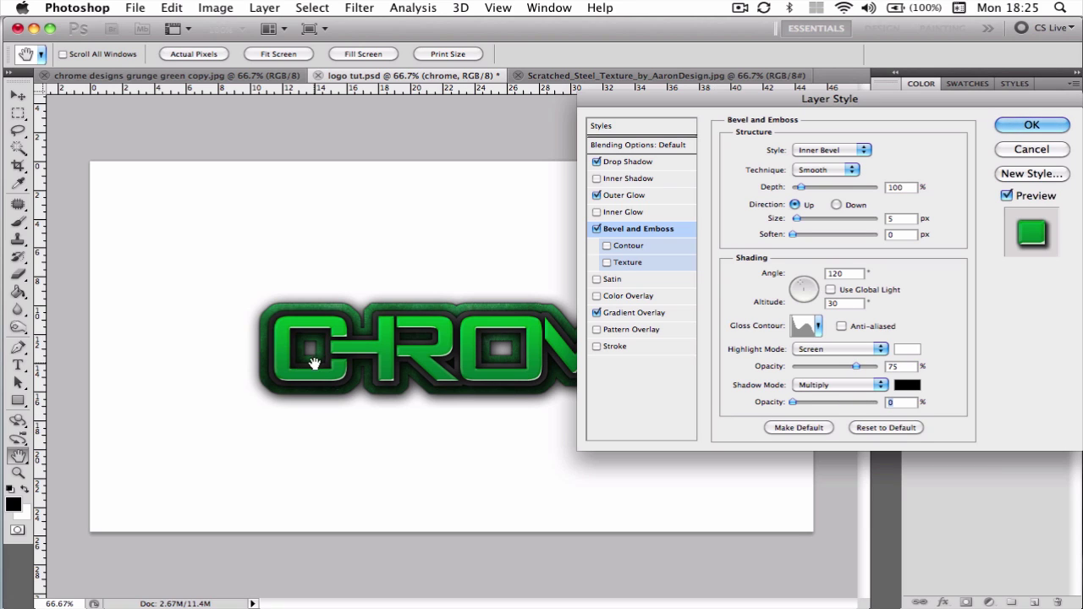
- Make the bevel highlight Normal mode in pale green #acdaaa and move the dialog aside
left_click(806, 350)
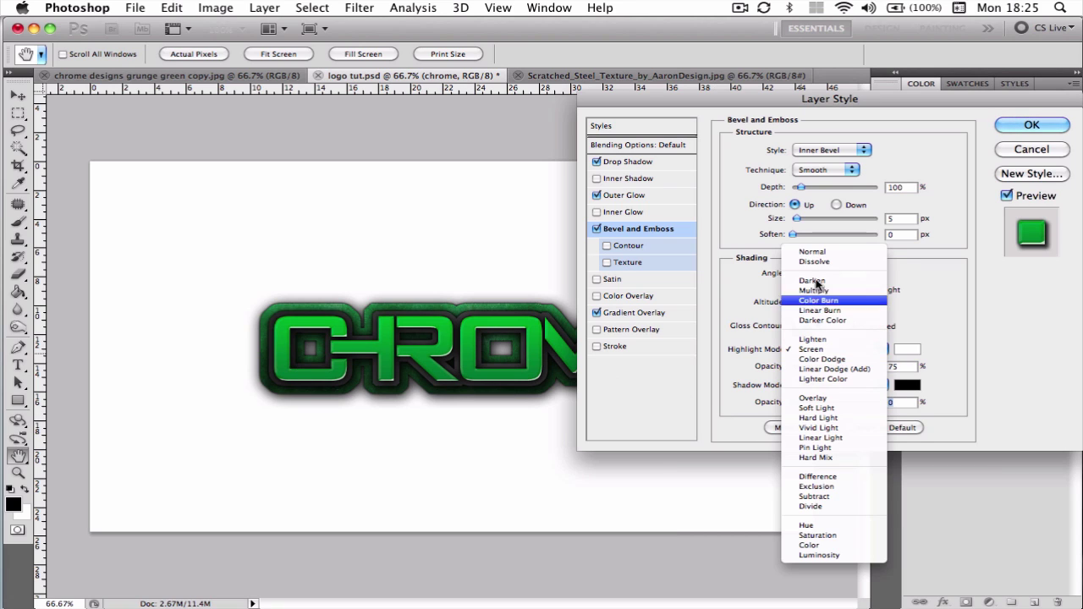
left_click(817, 252)
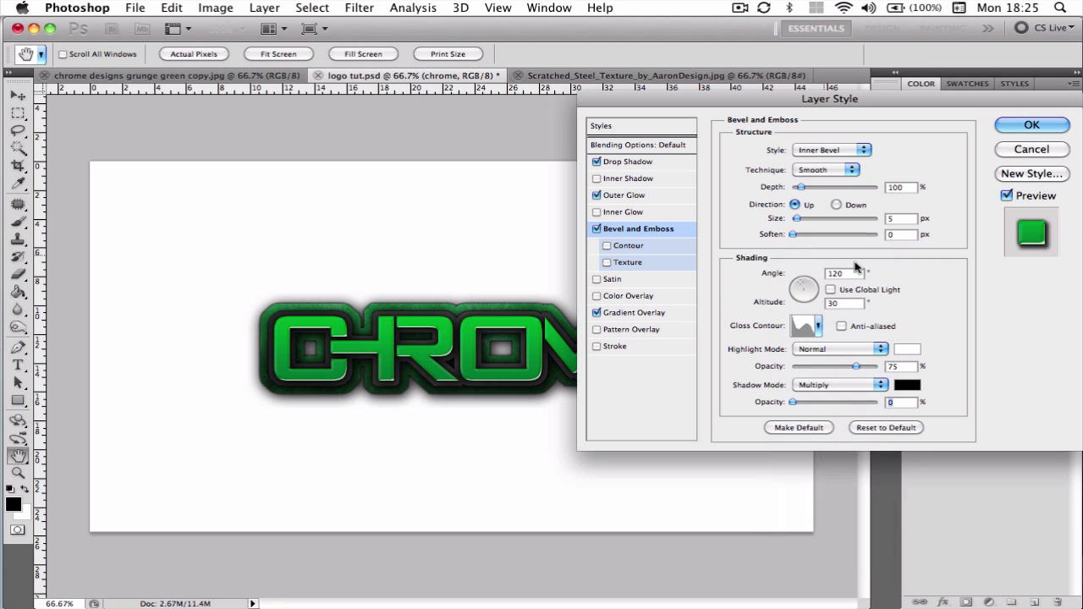
left_click(902, 349)
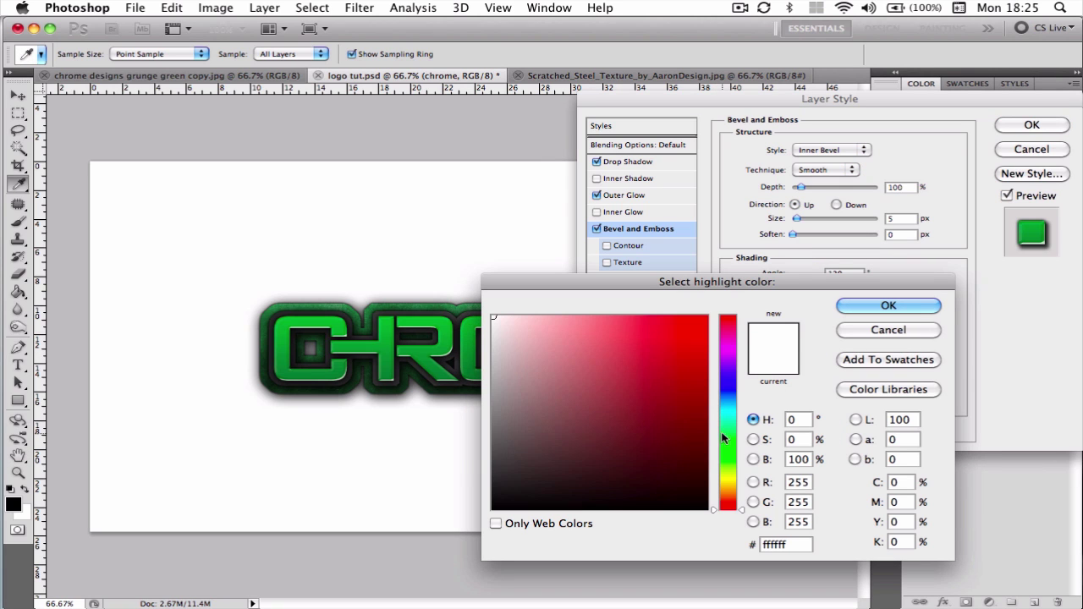
left_click(723, 447)
left_click(572, 371)
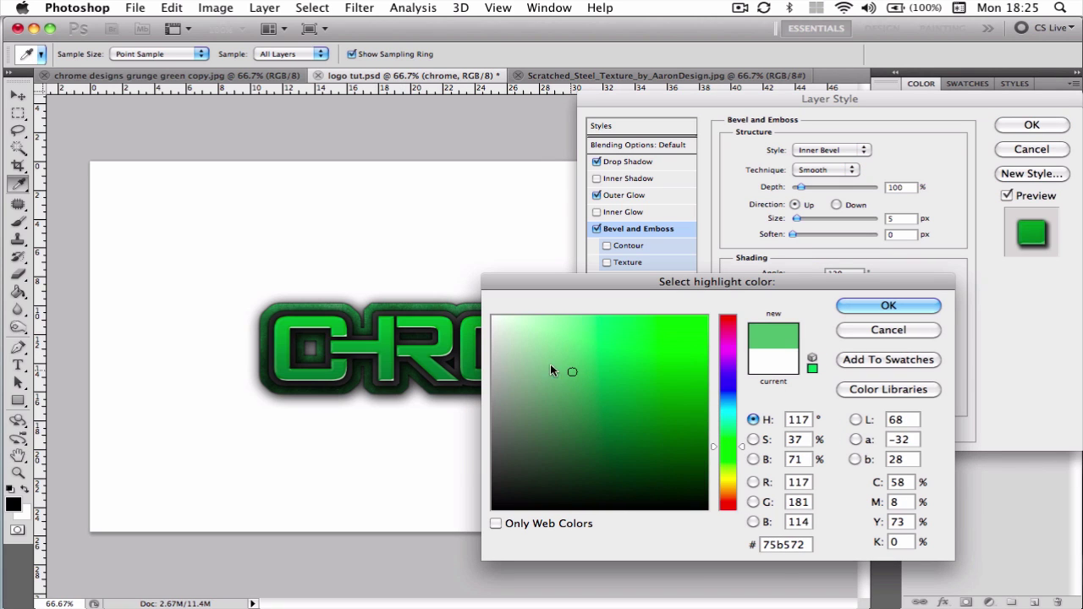
left_click(536, 362)
left_click(522, 345)
left_click(539, 343)
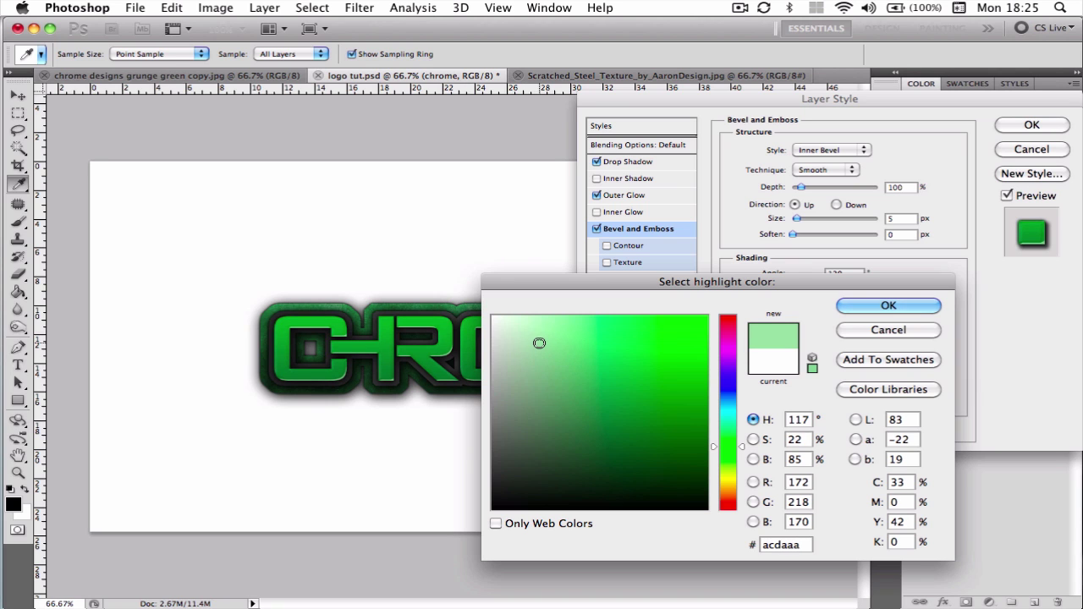
left_click(863, 309)
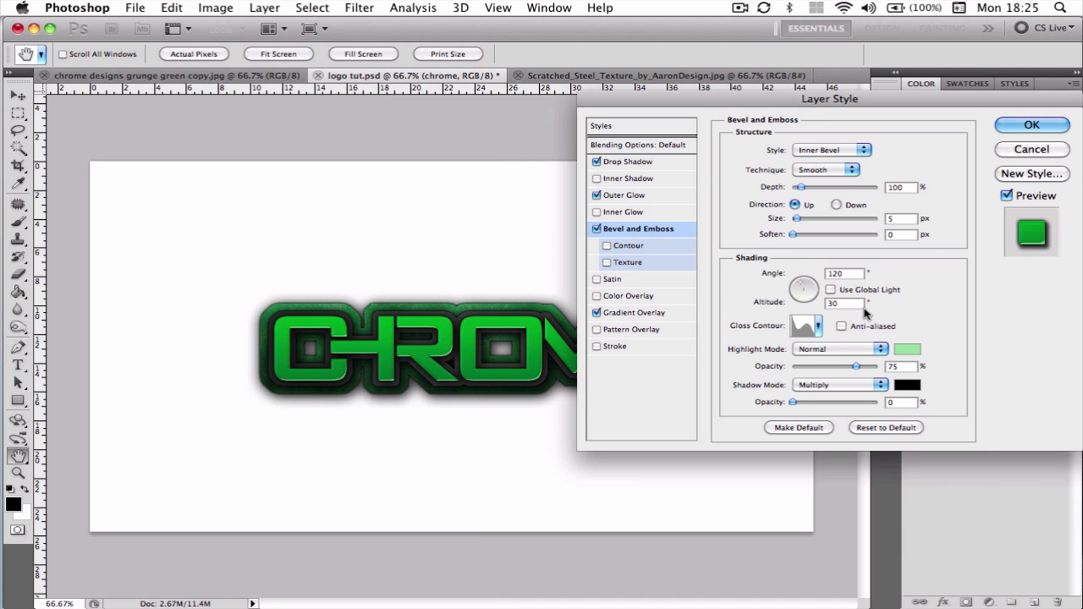
left_click_drag(701, 104, 677, 107)
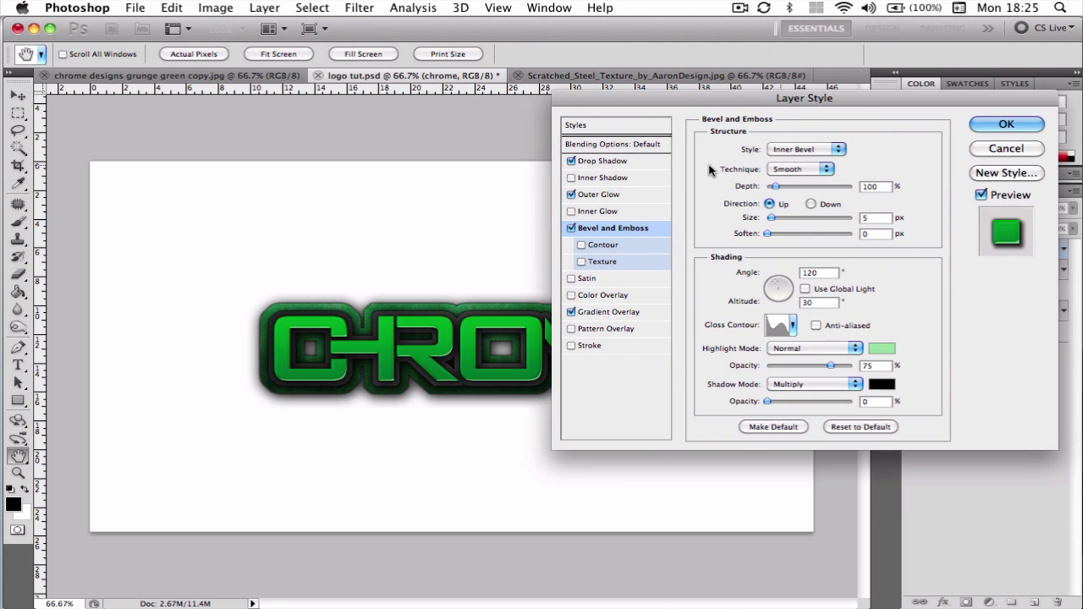
- Turn on an Inner Shadow for the CHROME text at 35% opacity
left_click(572, 178)
left_click(645, 179)
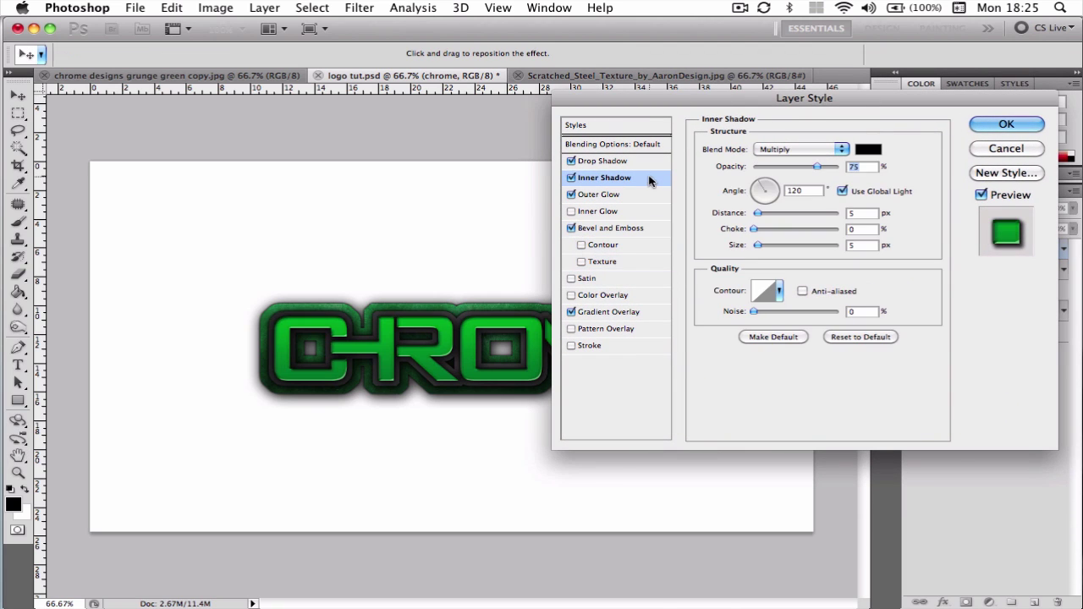
type("35")
key("BackSpace")
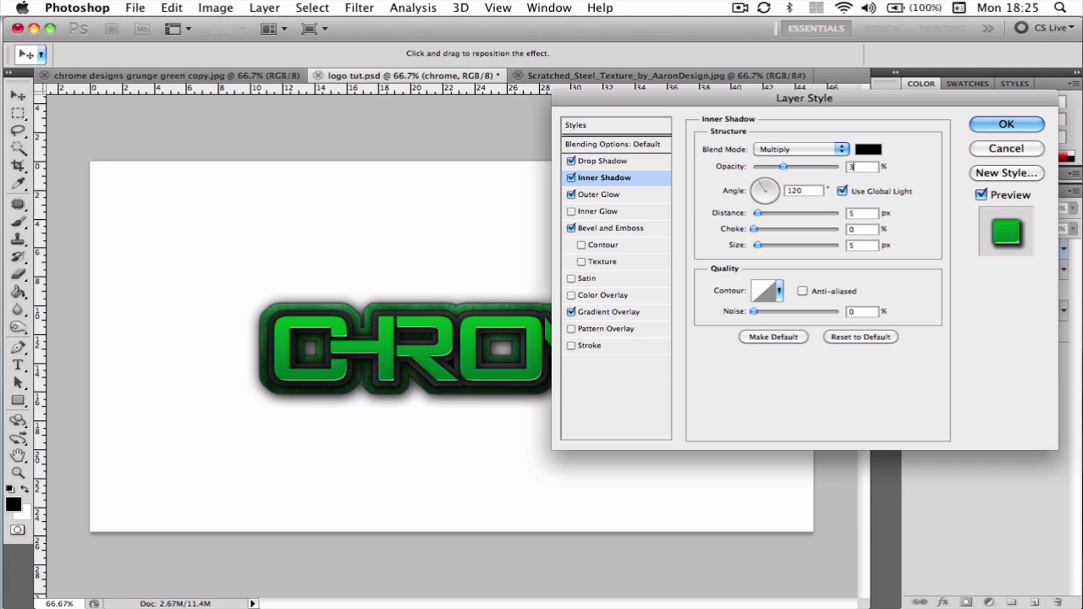
type("5")
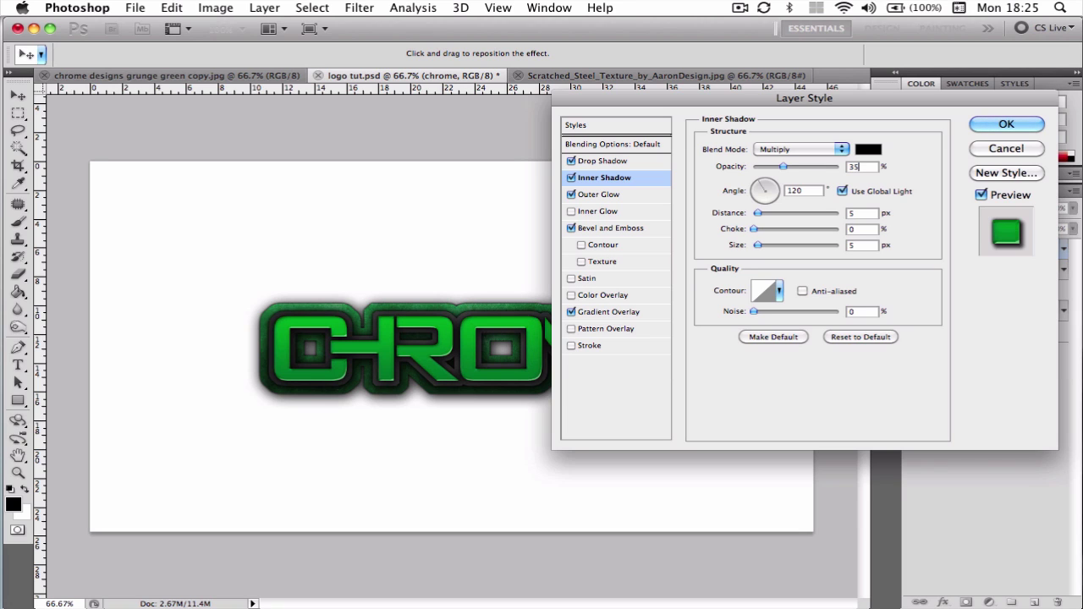
- Apply the text's layer effects and select Layer 2 with the Move tool
left_click(1008, 124)
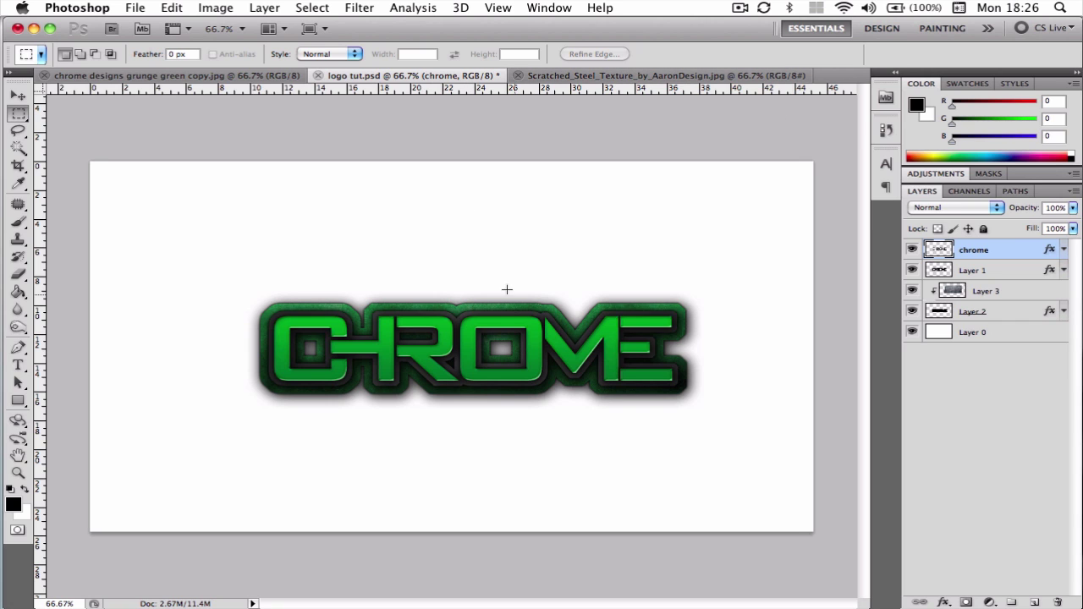
left_click(18, 95)
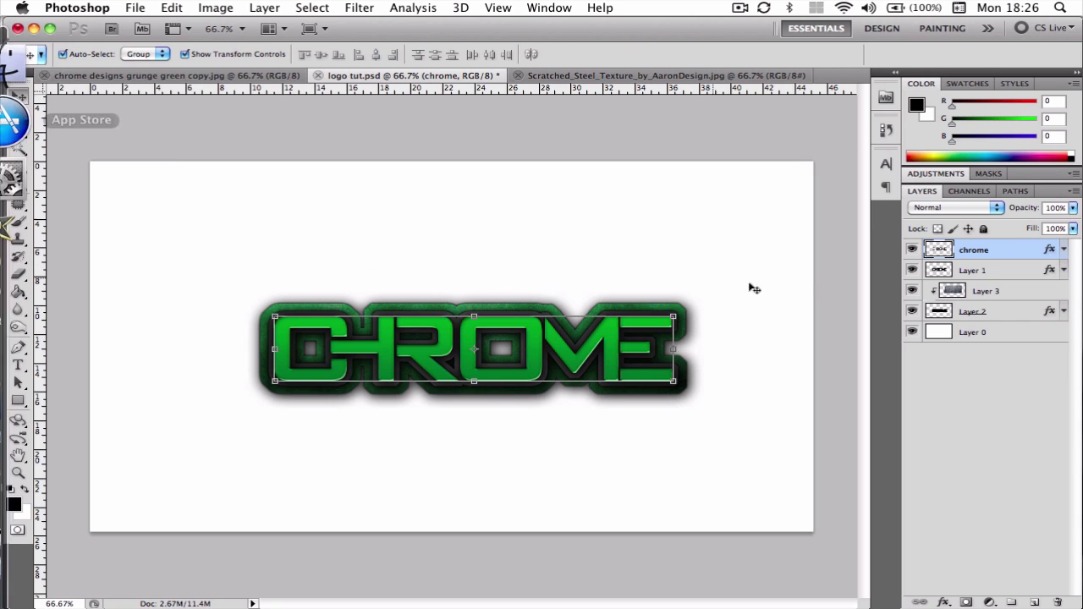
left_click(1000, 313)
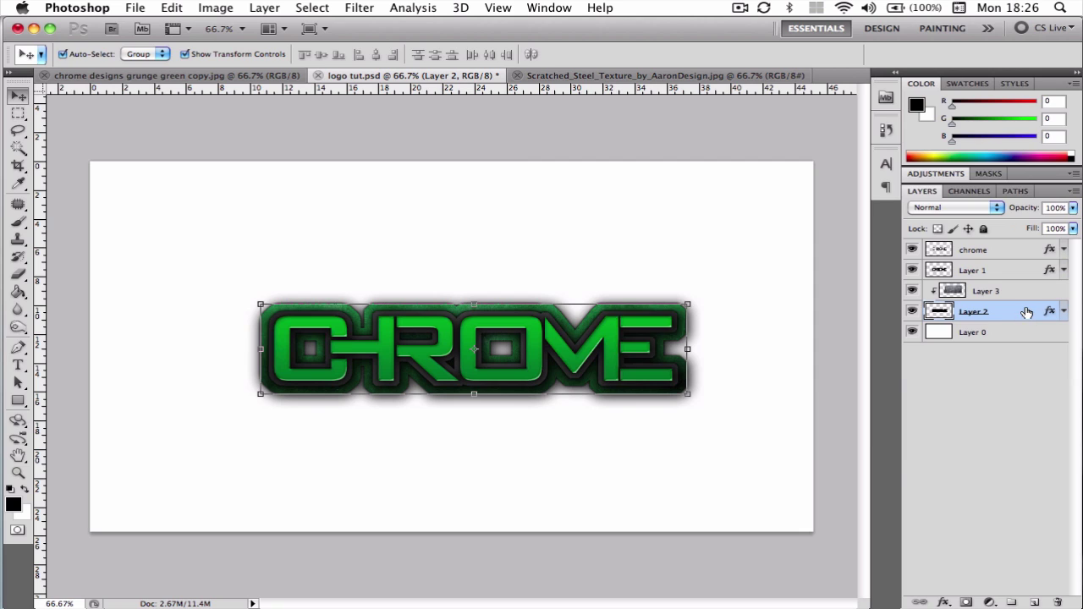
- Enable Bevel and Emboss on Layer 2 with Use Global Light turned off
double_click(1027, 313)
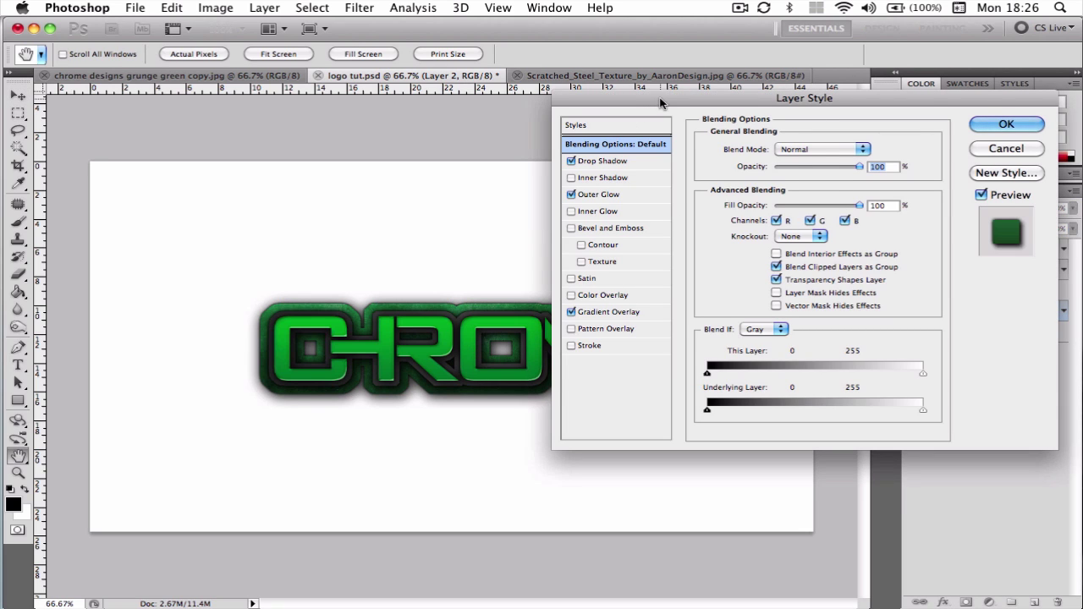
left_click_drag(660, 102, 669, 96)
left_click(580, 224)
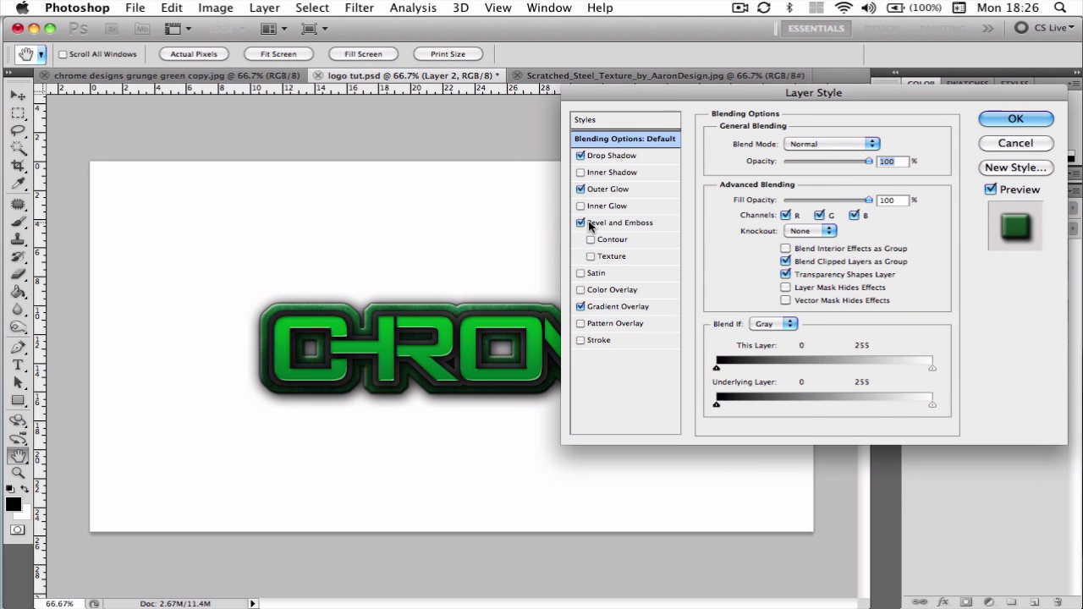
left_click(593, 223)
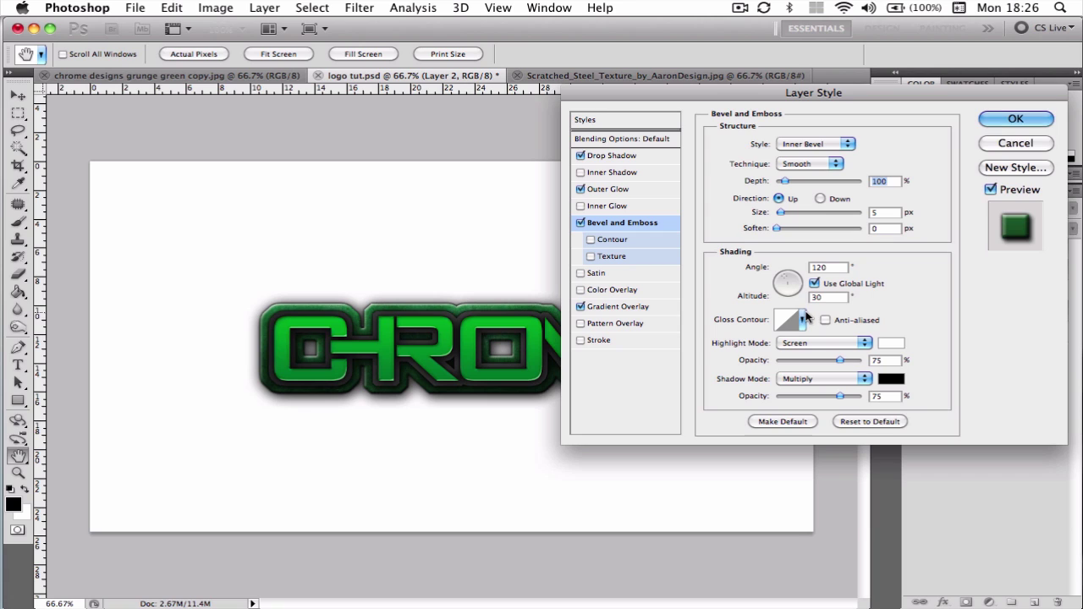
left_click(814, 284)
- Choose a wavy multi-peak gloss contour and drop the bevel's shadow opacity to 0
left_click(802, 320)
left_click(736, 355)
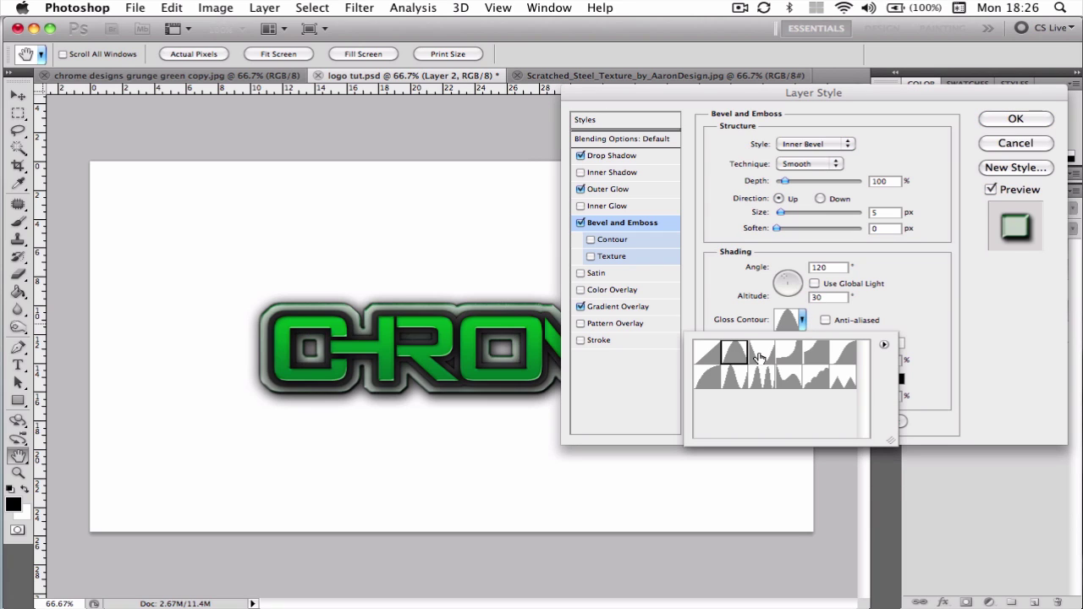
left_click(764, 355)
left_click(812, 355)
left_click(844, 360)
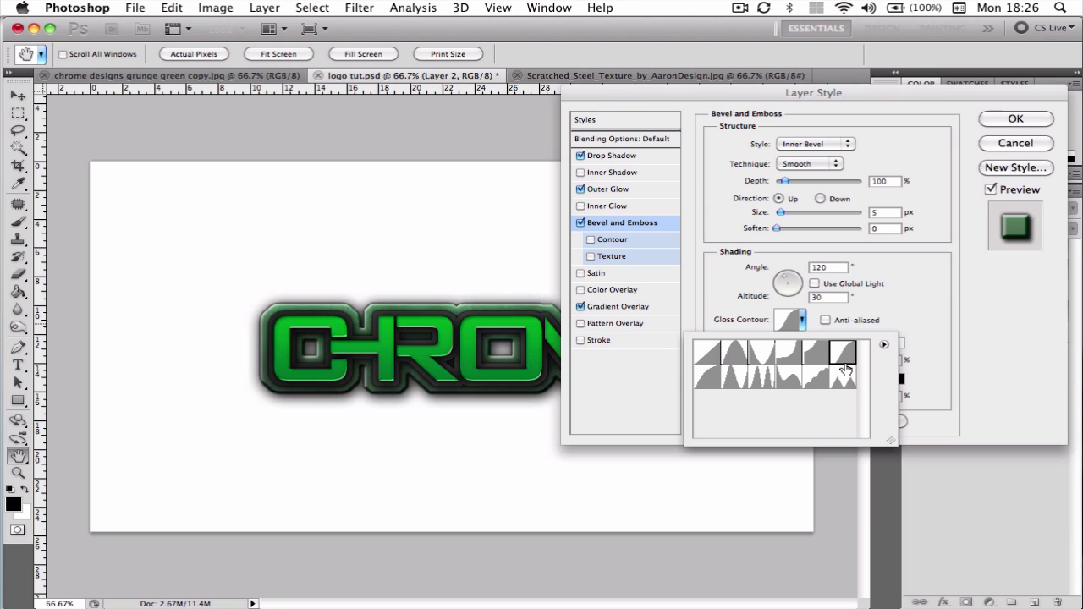
left_click(796, 375)
left_click(761, 378)
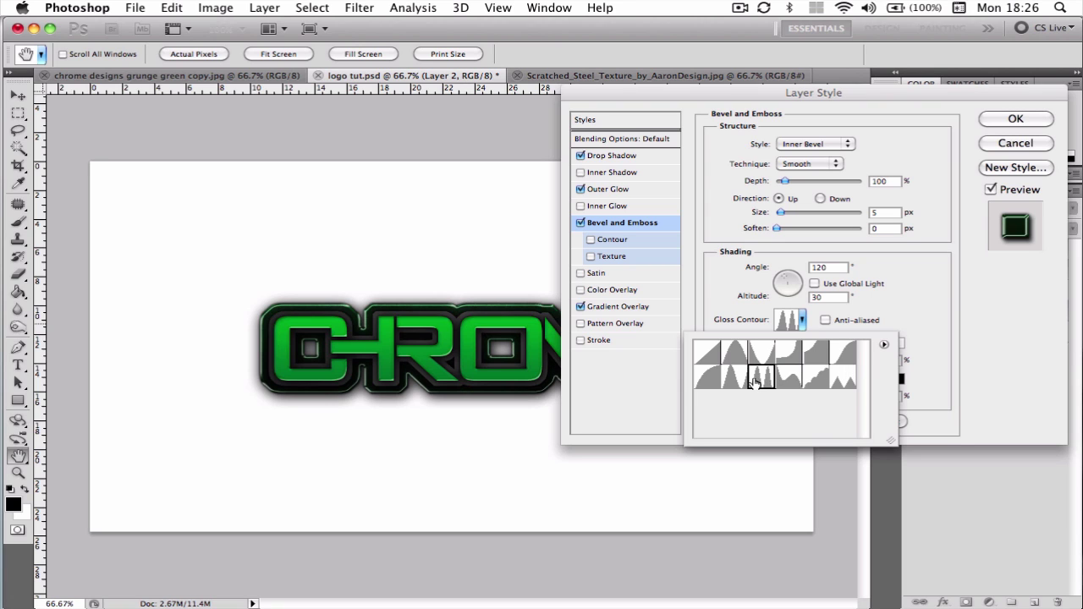
left_click(954, 348)
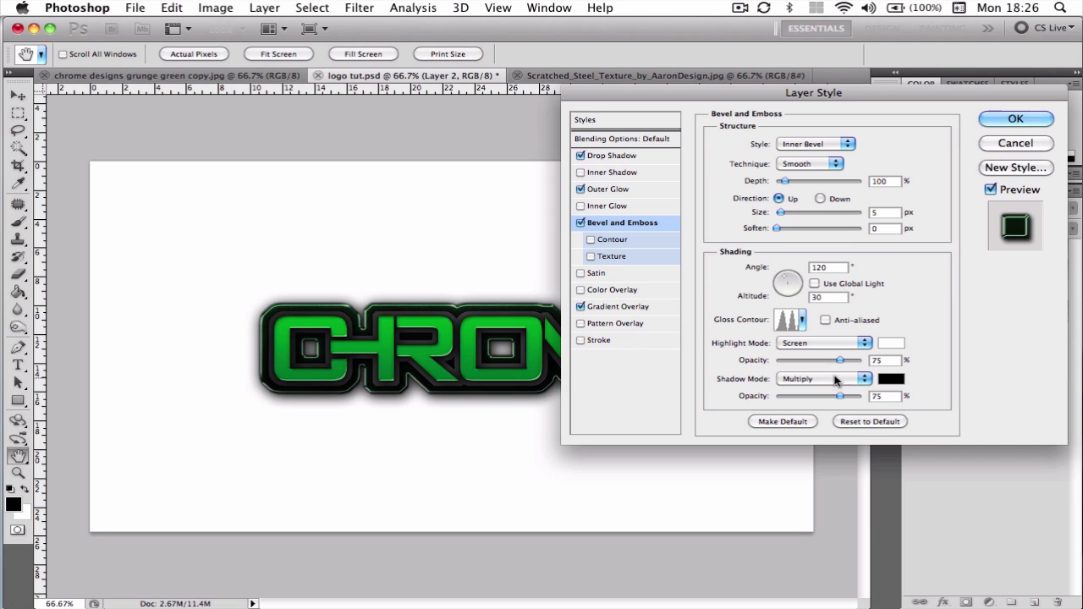
left_click_drag(833, 400, 724, 406)
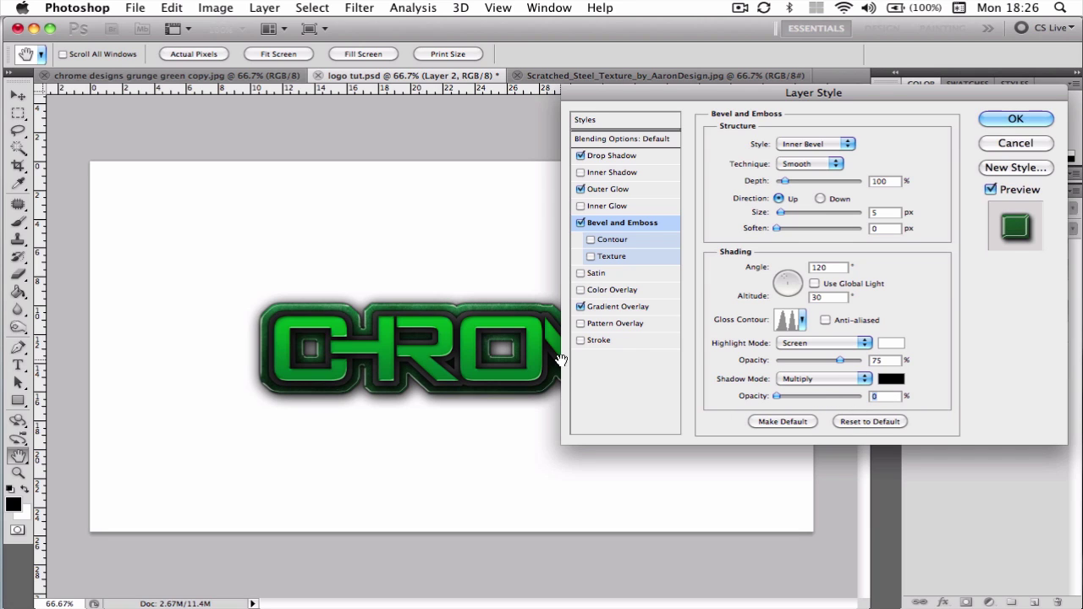
- Set the border highlight to Normal mode in pale green #bce0b6 and apply the bevel
left_click(862, 344)
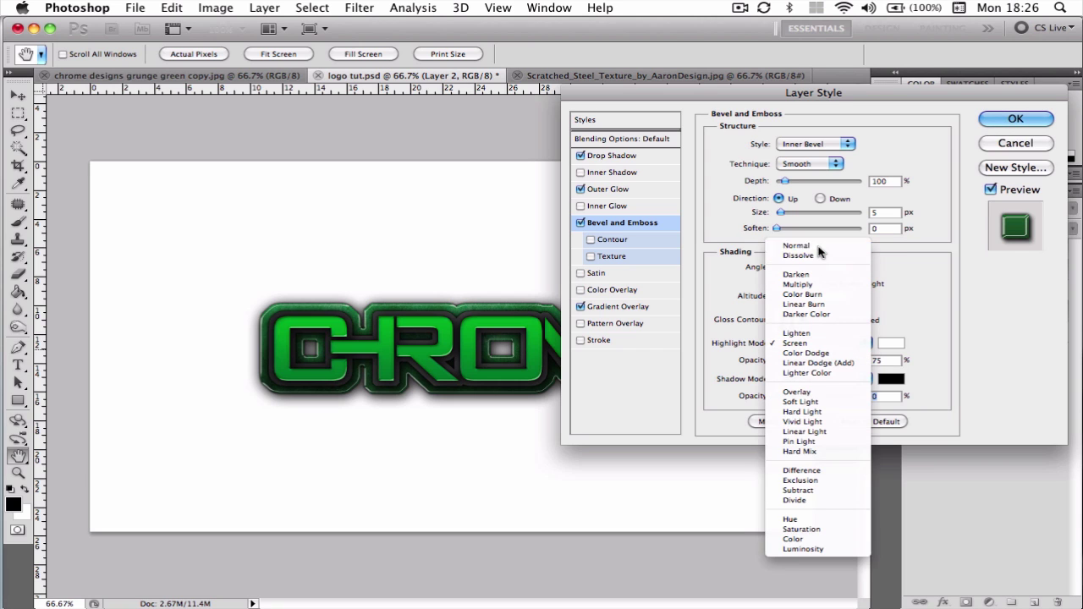
left_click(796, 246)
left_click(888, 343)
left_click(633, 344)
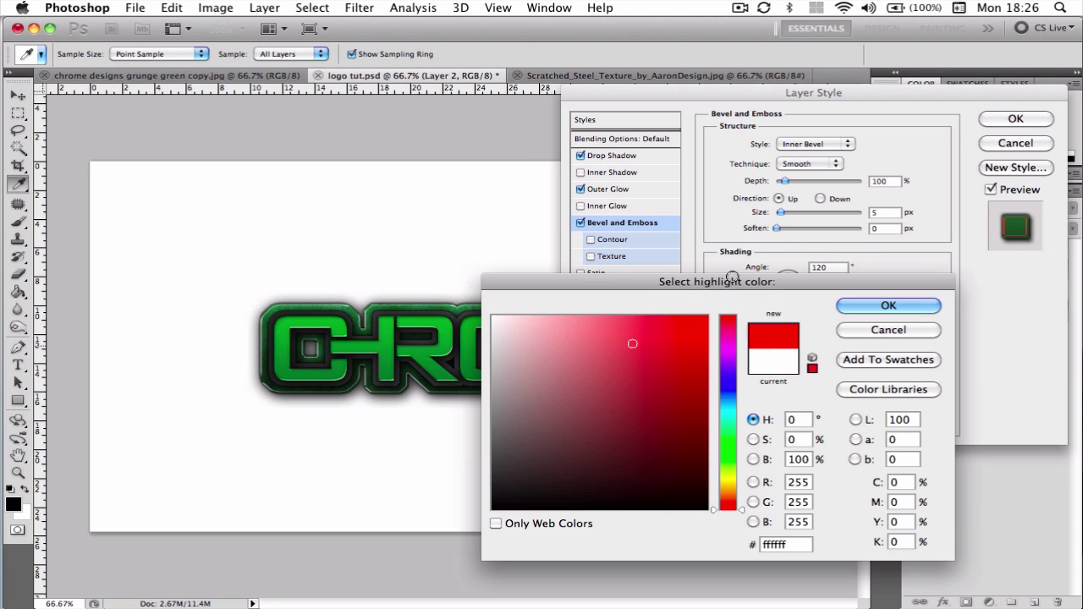
left_click(593, 437)
left_click(497, 509)
left_click(610, 478)
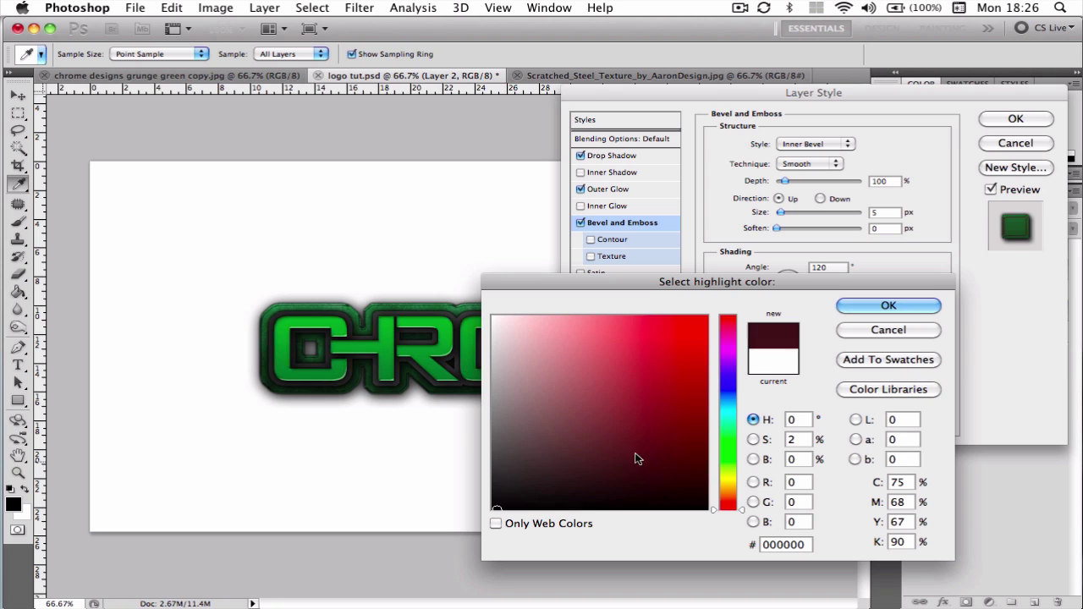
left_click(668, 438)
left_click_drag(663, 433, 601, 369)
left_click(519, 345)
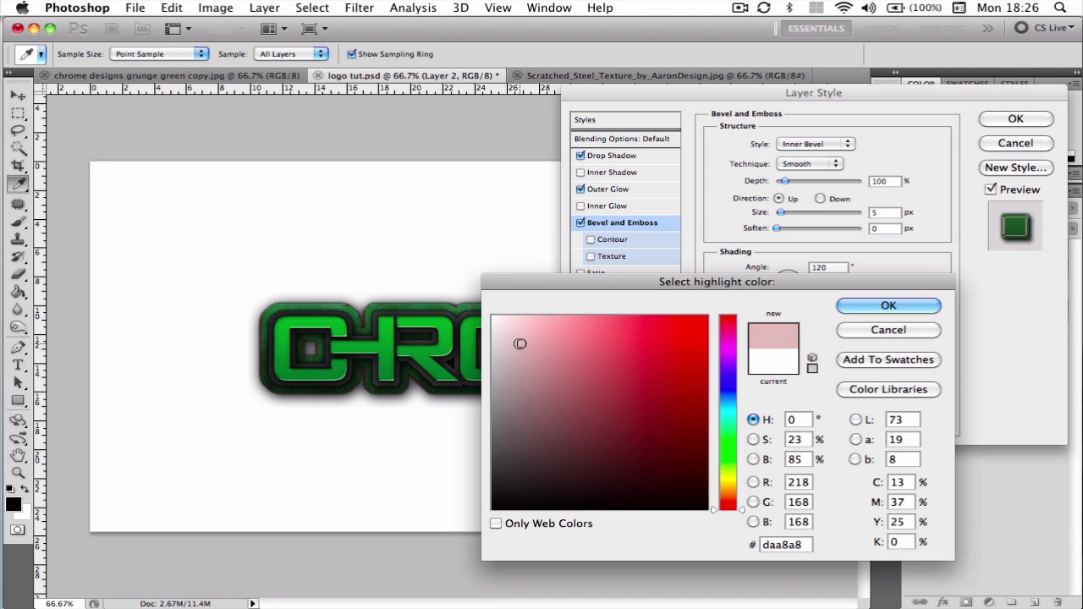
left_click(728, 447)
mouse_move(730, 454)
left_mouse_down()
mouse_move(590, 399)
mouse_move(538, 335)
mouse_move(736, 442)
mouse_move(694, 447)
mouse_move(715, 449)
left_mouse_up()
left_click(532, 339)
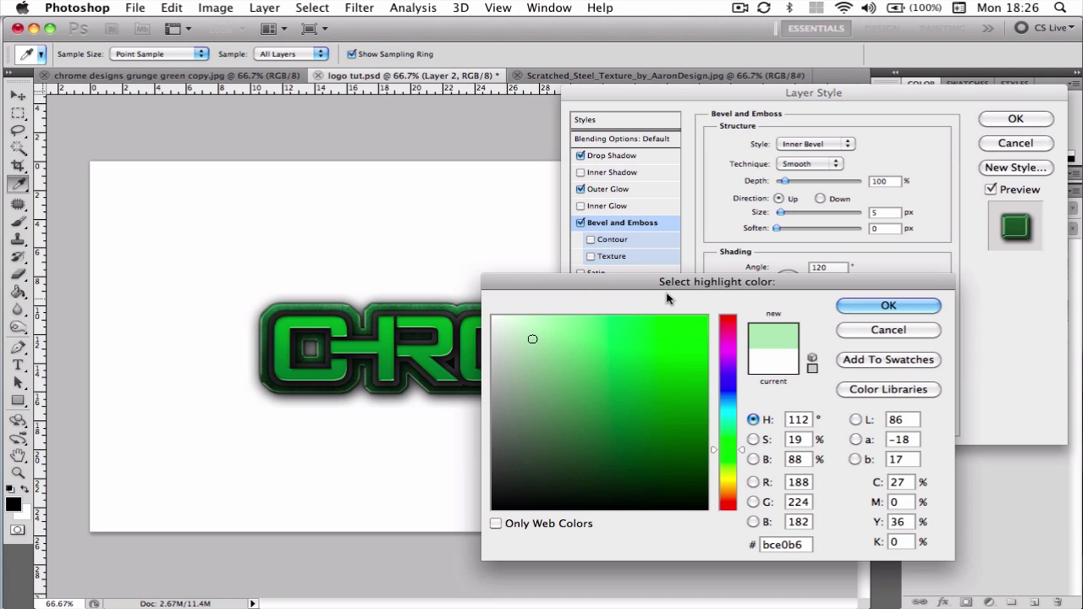
left_click(889, 305)
left_click(986, 120)
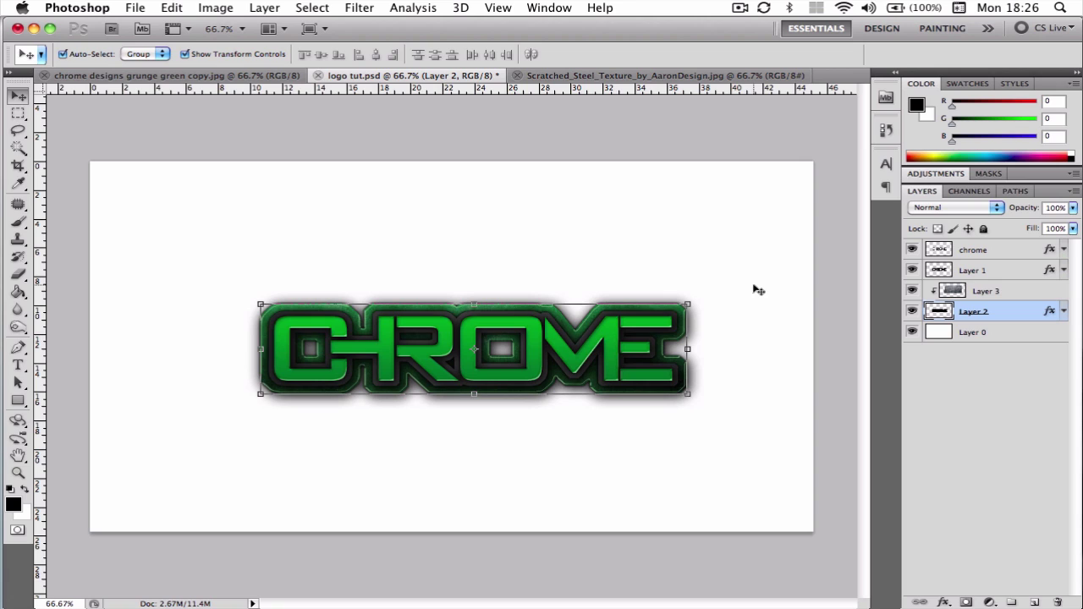
left_click(146, 124)
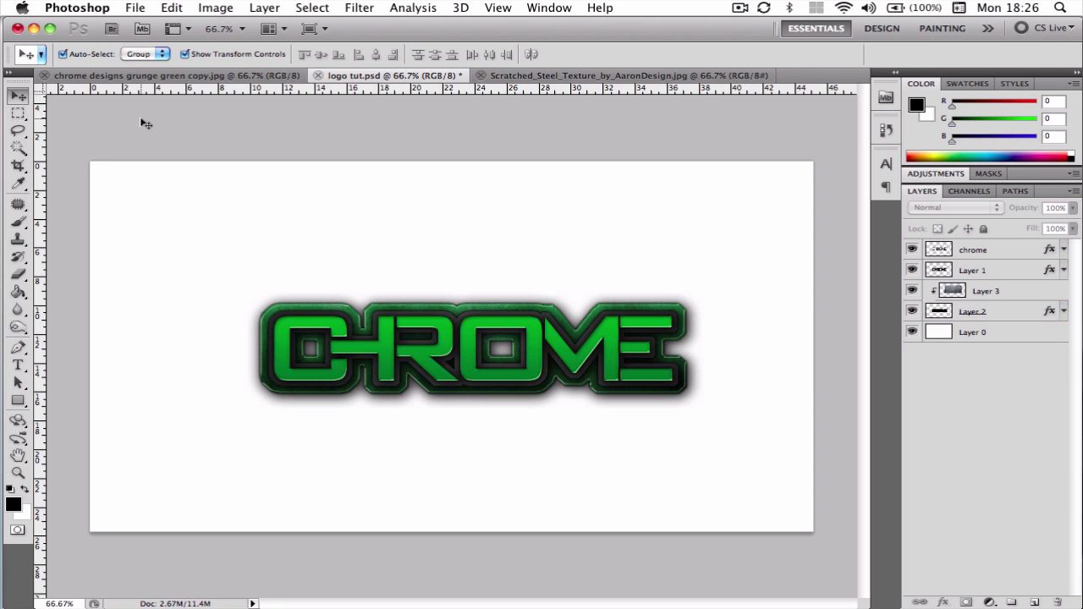